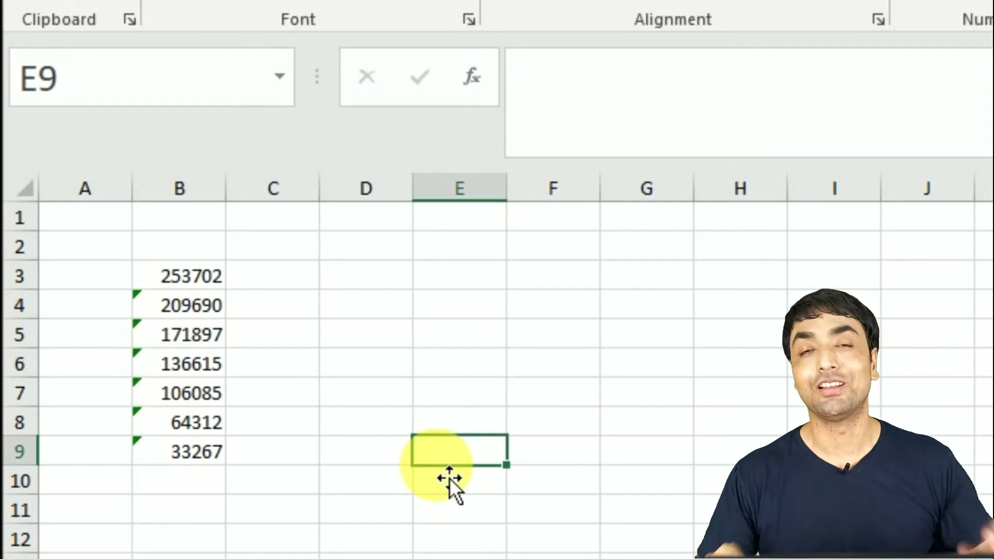
# Check the SUM formulas in column B and select the seven totals B3:B9
pyautogui.click(200, 277)
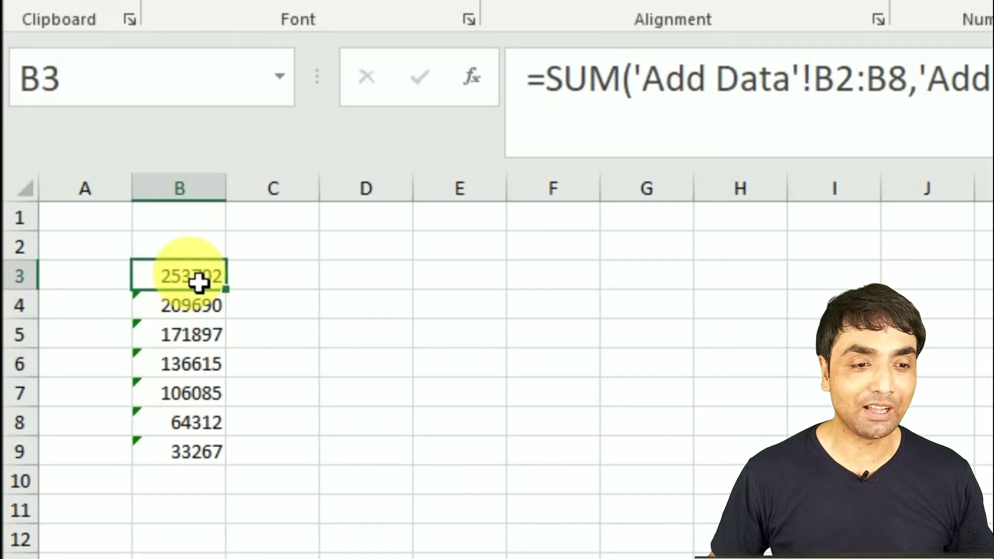
pyautogui.press('Down')
pyautogui.press('Down')
pyautogui.press('Down')
pyautogui.press('Down')
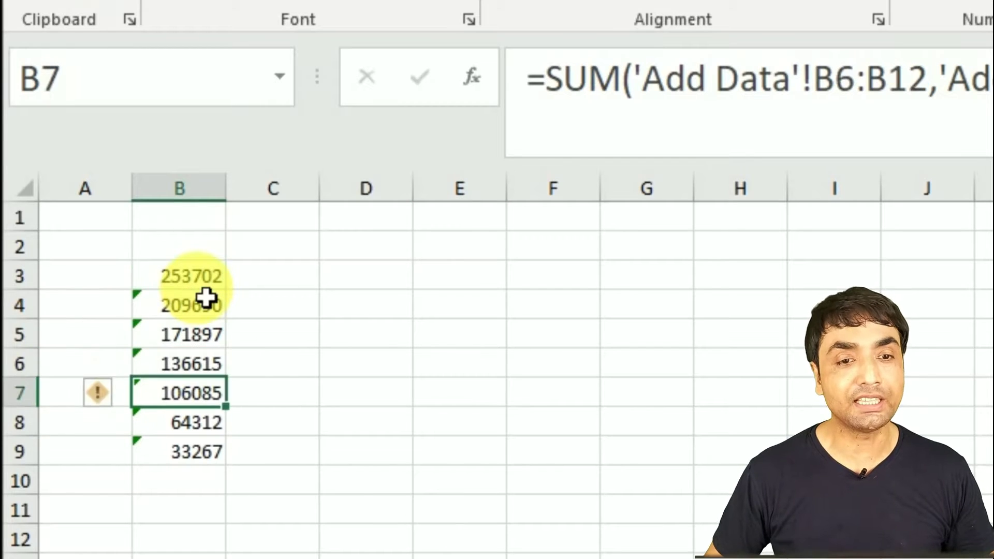
pyautogui.press('Down')
pyautogui.press('Down')
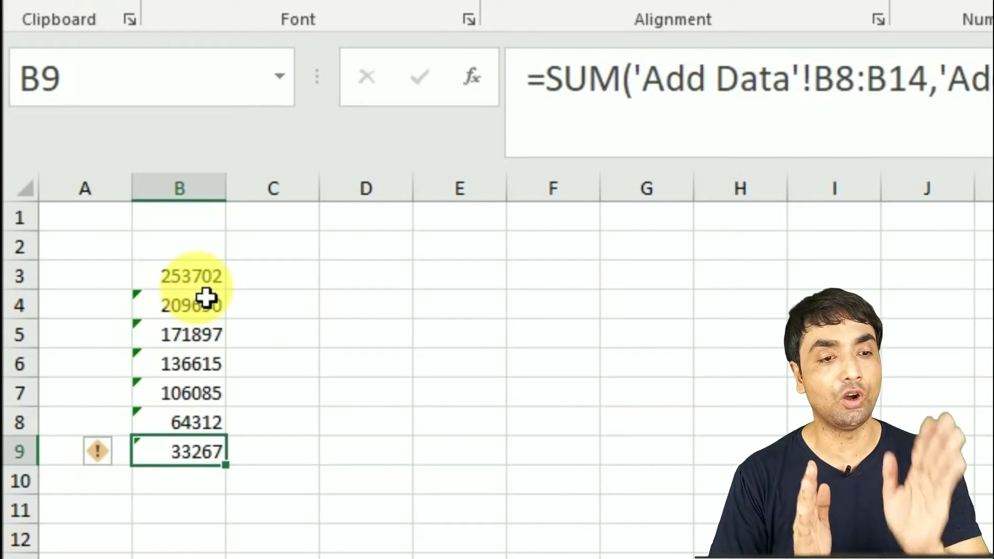
pyautogui.moveTo(204, 285); pyautogui.dragTo(201, 467)
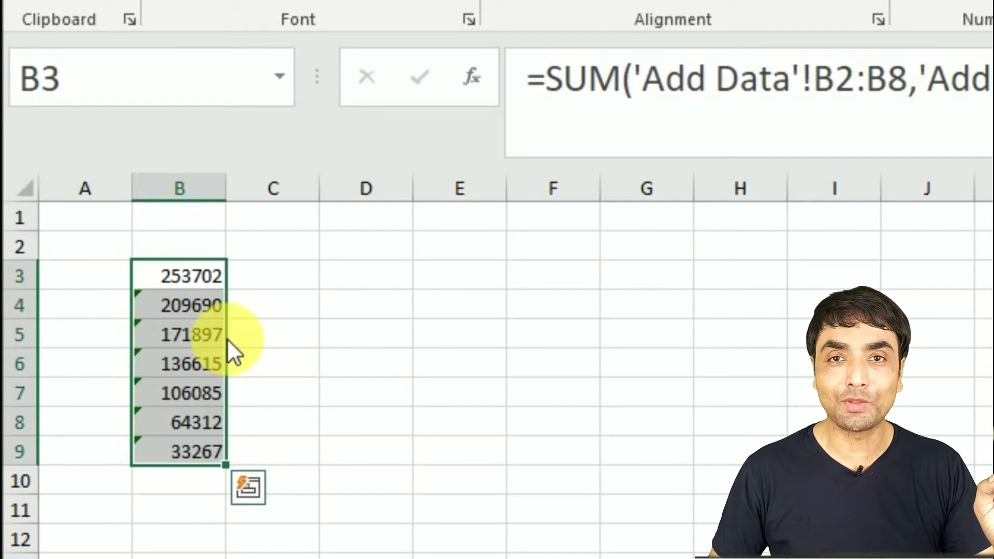
# Right-drag the B3:B9 totals to H3:H9 as values only, then confirm H4 holds a plain number
pyautogui.moveTo(228, 340)
pyautogui.mouseDown()
pyautogui.moveTo(306, 348)
pyautogui.moveTo(708, 328)
pyautogui.mouseUp()
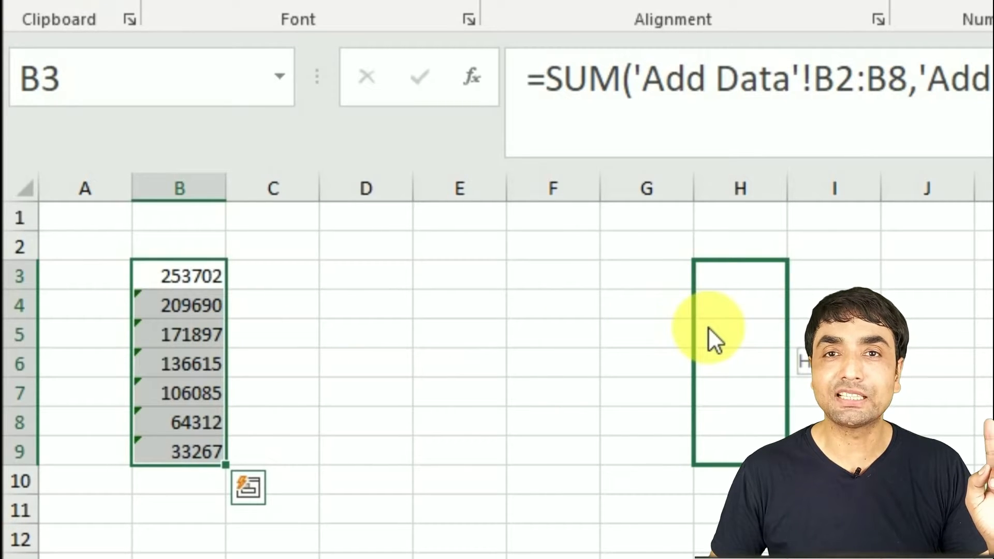
pyautogui.moveTo(708, 328); pyautogui.dragTo(708, 328)
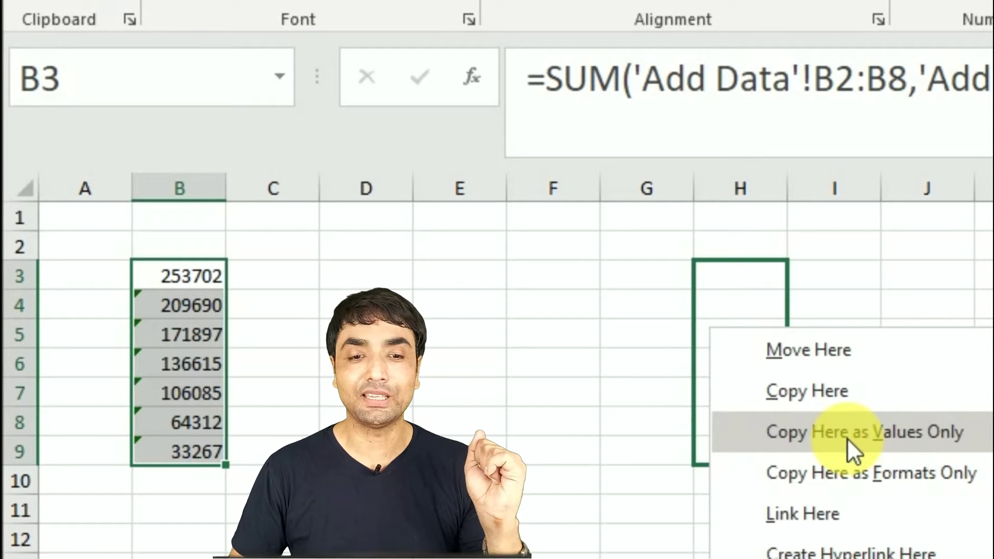
pyautogui.click(847, 438)
pyautogui.click(740, 313)
pyautogui.moveTo(766, 288); pyautogui.dragTo(783, 470)
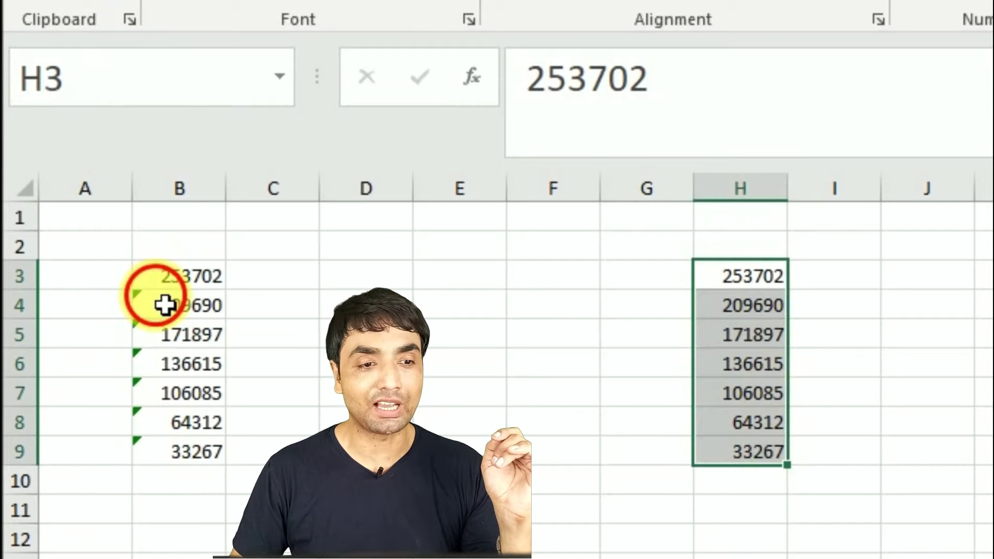
pyautogui.click(164, 304)
pyautogui.click(725, 313)
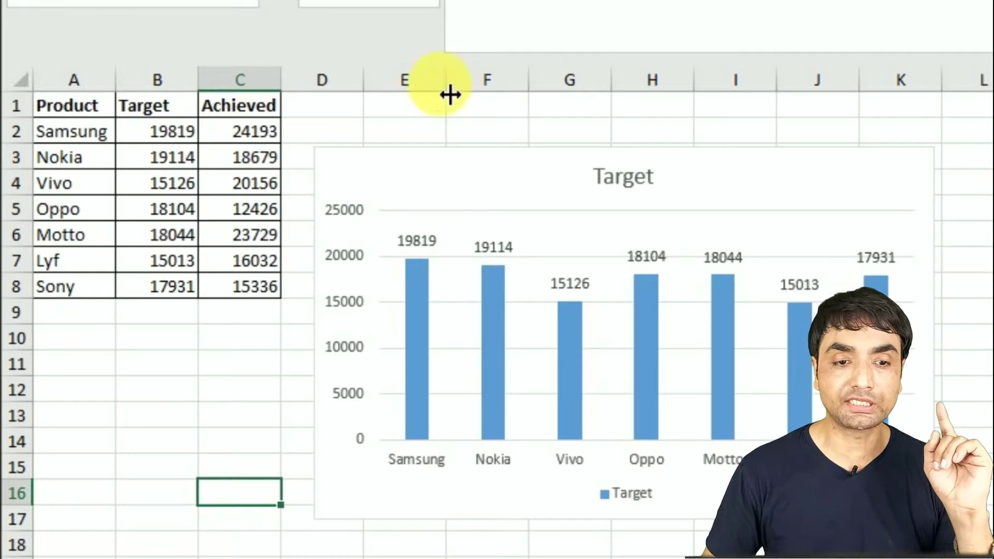
# Open the Target chart's Select Data and copy the Achieved values C2:C8
pyautogui.rightClick(529, 200)
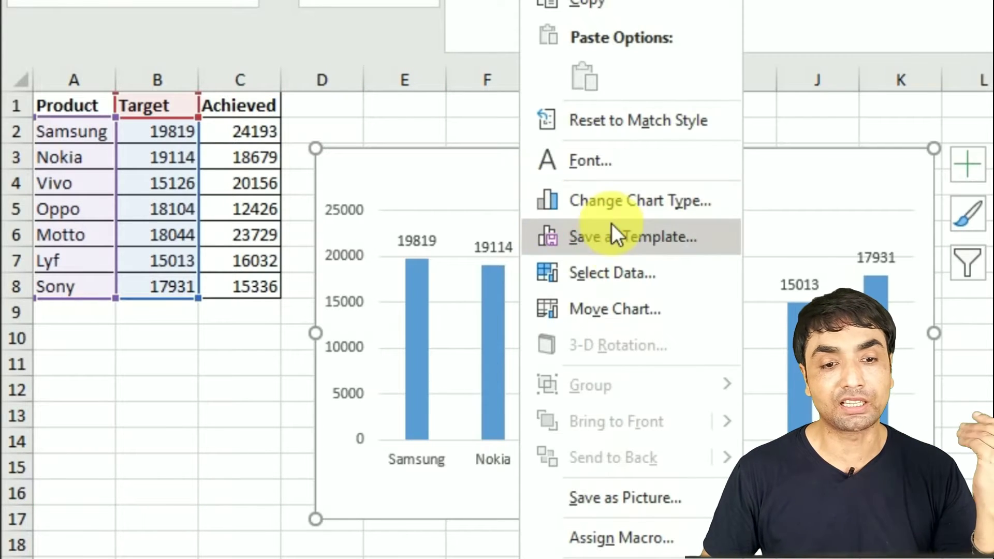
pyautogui.click(623, 273)
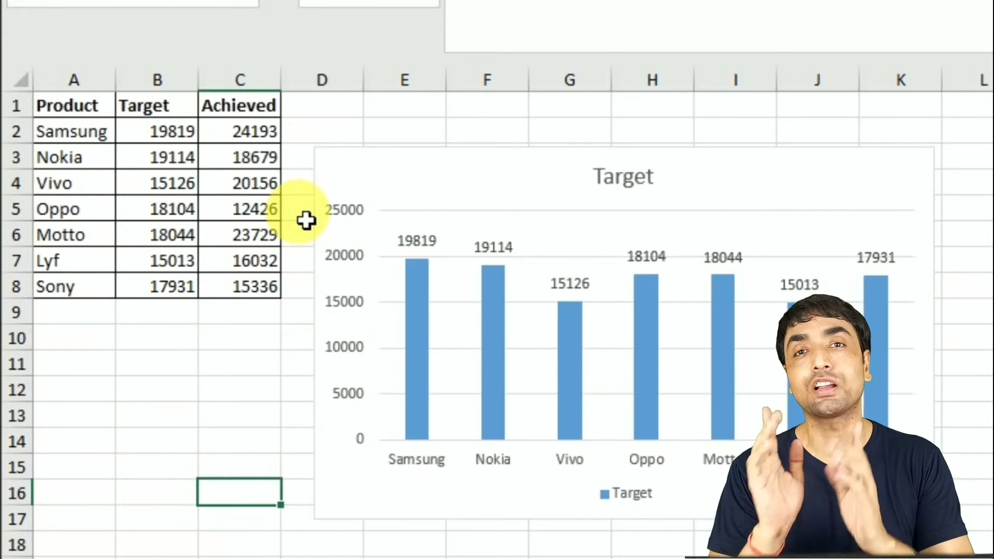
pyautogui.click(259, 131)
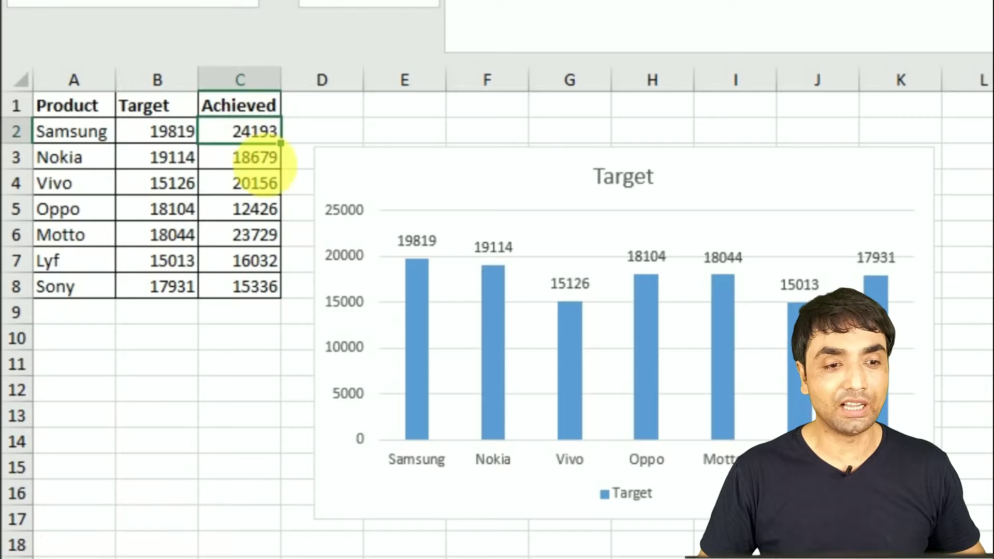
pyautogui.hotkey('ctrl', 'shift', 'Down')
pyautogui.hotkey('ctrl', 'c')
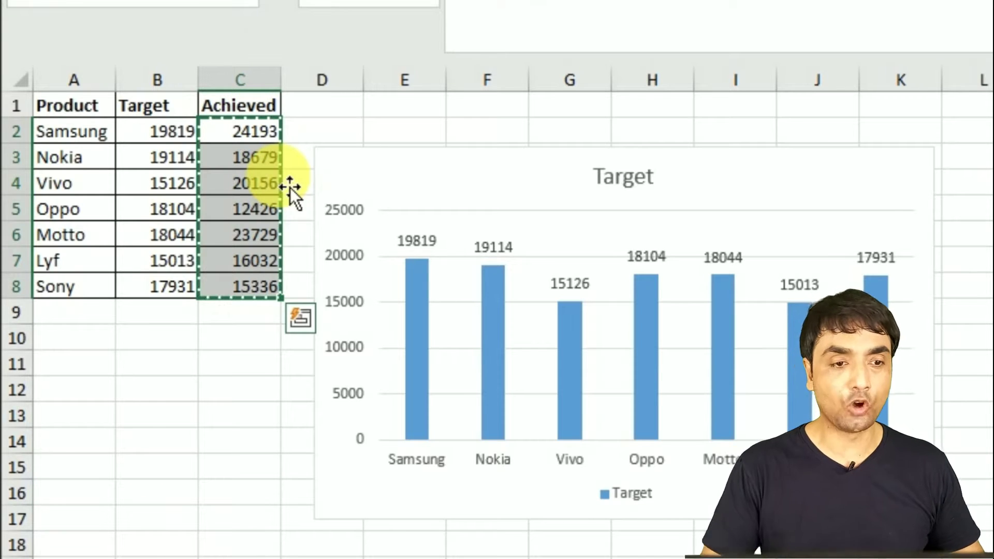
# Paste Achieved onto the chart, undo it, and extend the chart's source range to B1:C8
pyautogui.click(507, 172)
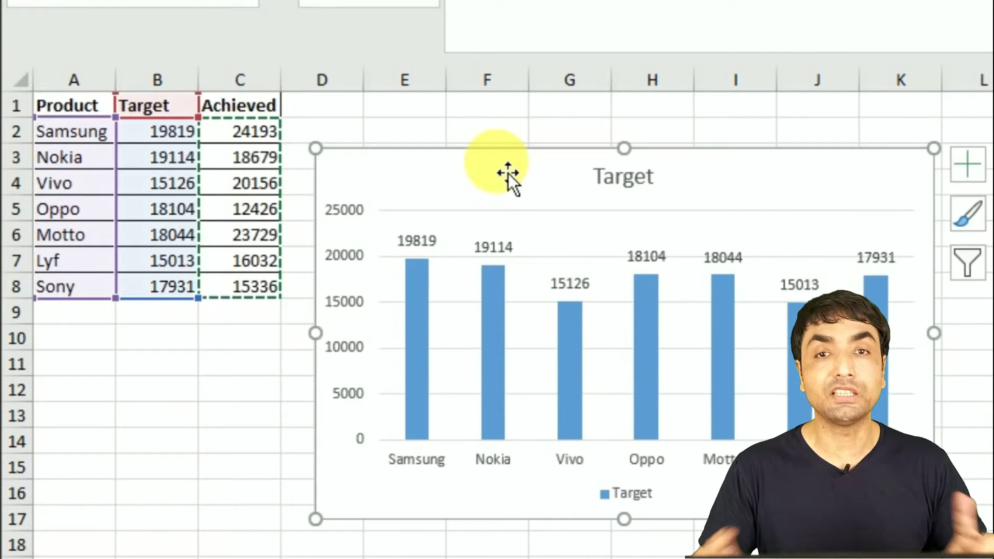
pyautogui.hotkey('ctrl', 'v')
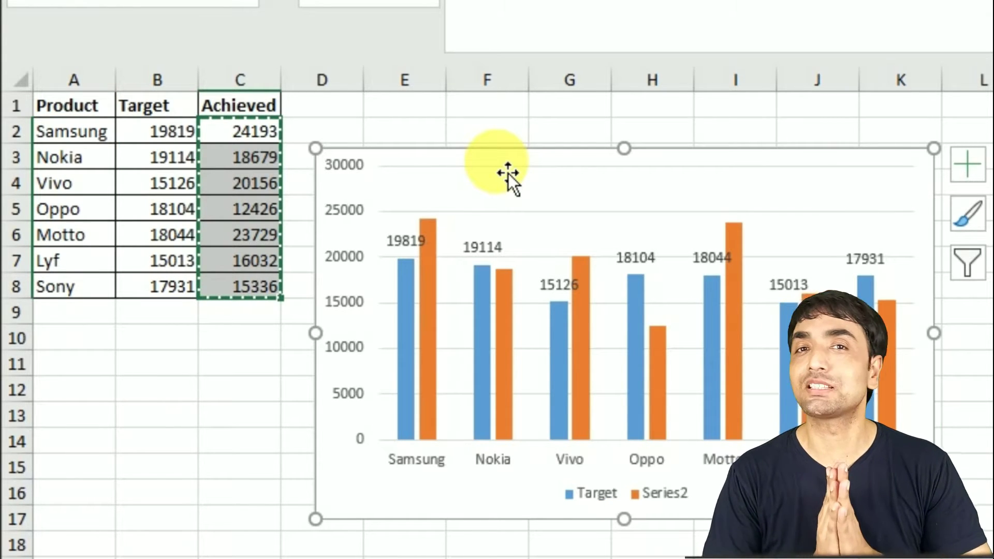
pyautogui.hotkey('ctrl', 'z')
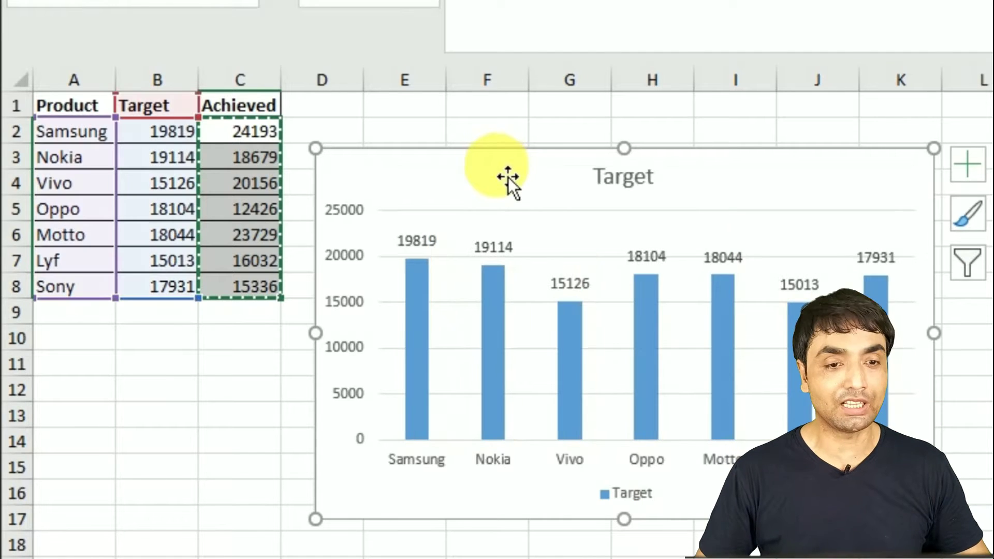
pyautogui.press('Escape')
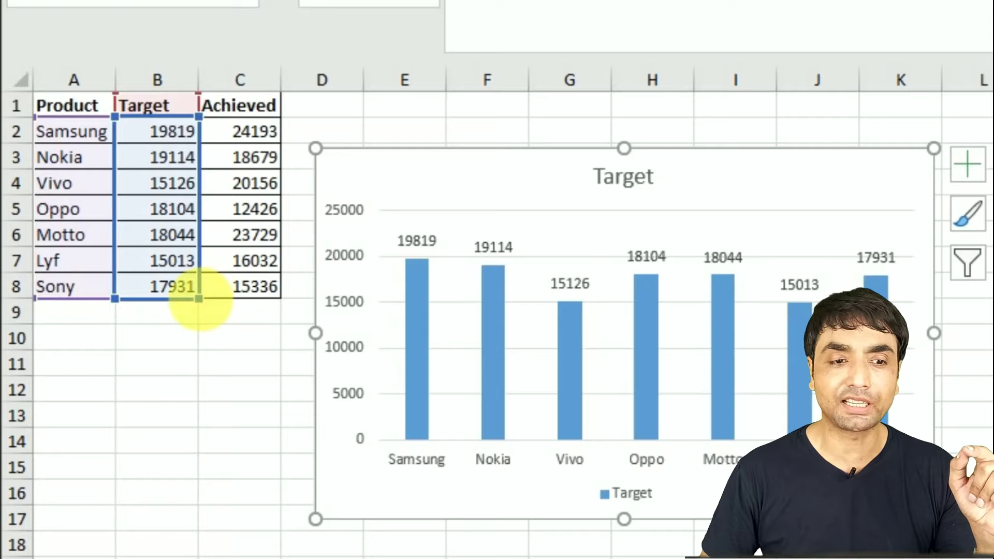
pyautogui.moveTo(199, 298); pyautogui.dragTo(282, 300)
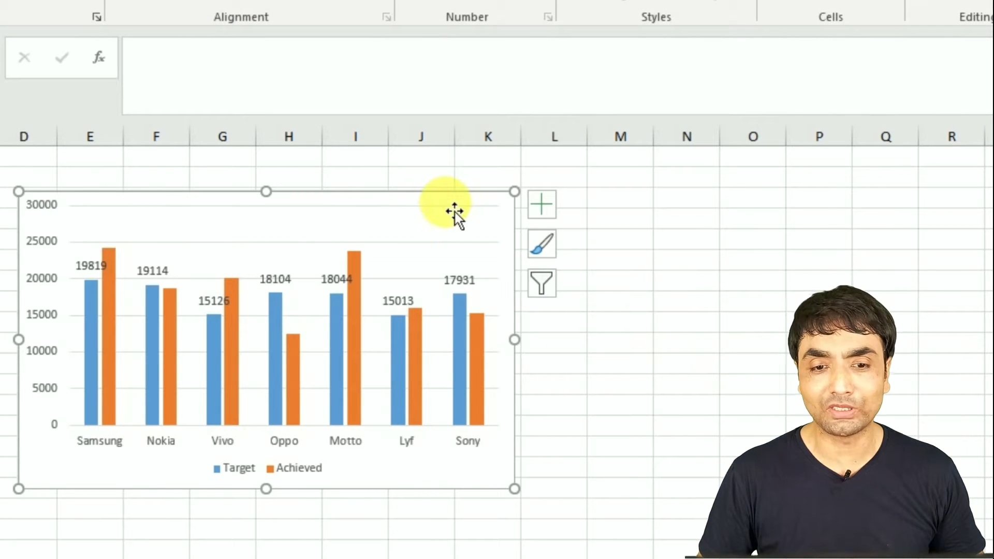
# Ctrl-drag the chart to duplicate it on the right, then select and drag the Product table A1:C8
pyautogui.moveTo(455, 212)
pyautogui.mouseDown()
pyautogui.moveTo(868, 256)
pyautogui.moveTo(988, 238)
pyautogui.mouseUp()
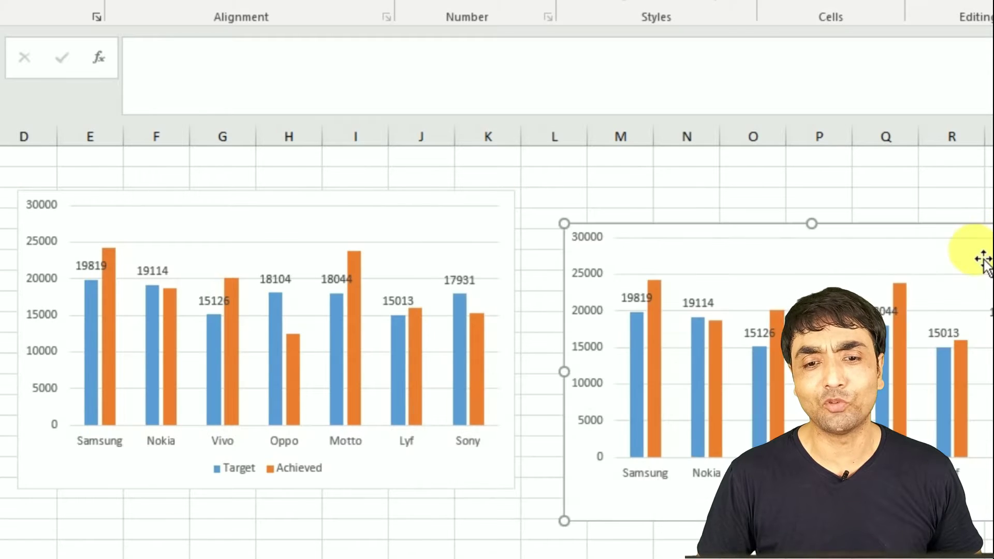
pyautogui.press('Escape')
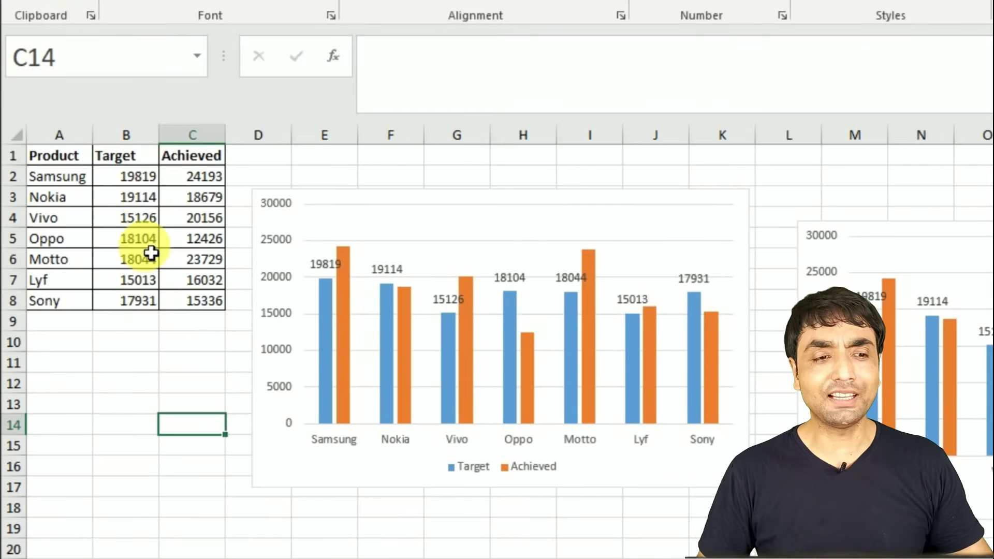
pyautogui.moveTo(56, 166)
pyautogui.mouseDown()
pyautogui.moveTo(182, 269)
pyautogui.moveTo(215, 315)
pyautogui.moveTo(140, 329)
pyautogui.mouseUp()
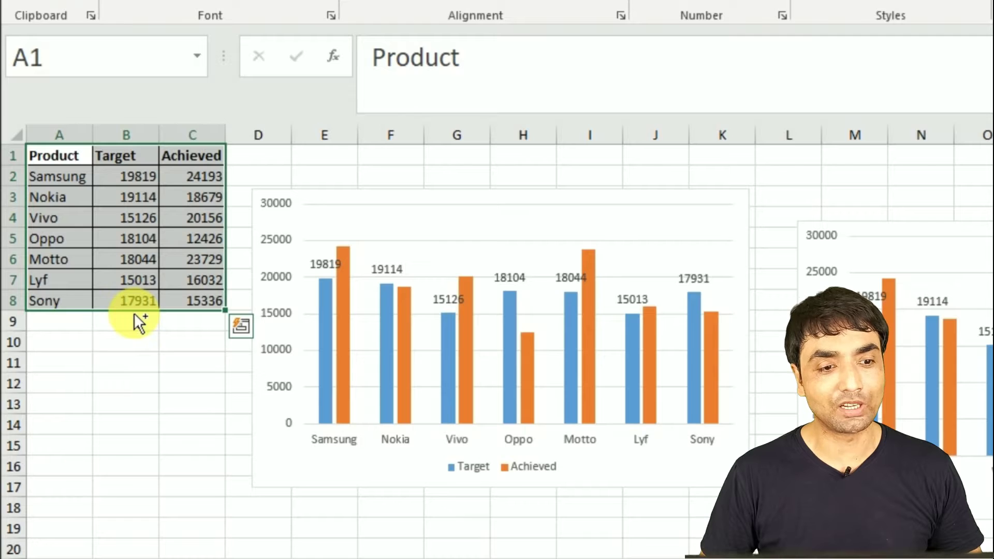
pyautogui.moveTo(134, 311); pyautogui.dragTo(147, 412)
pyautogui.hotkey('ctrl', 'q')
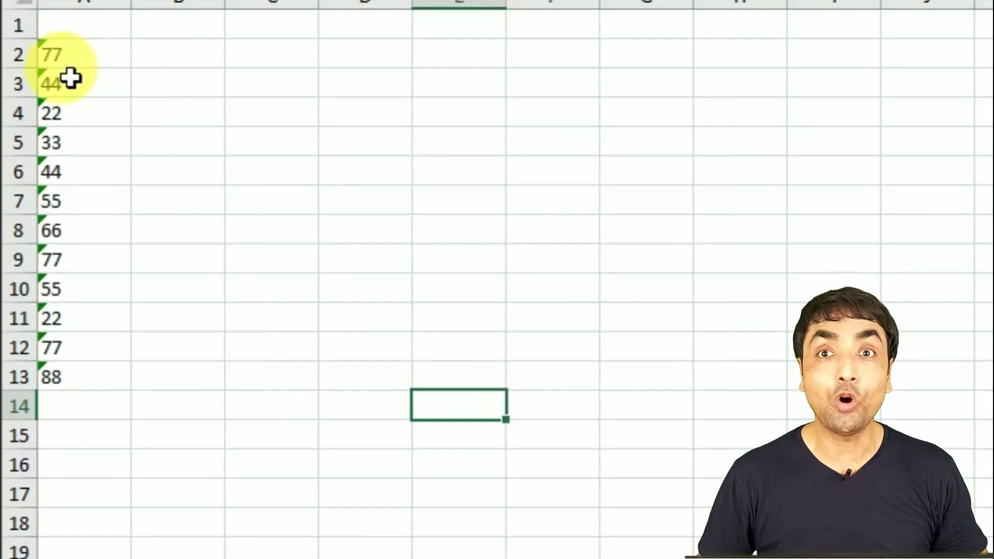
# Paste Special-add empty cell C3 onto A2:A13, converting the text-stored 77–88 into numbers
pyautogui.moveTo(60, 68); pyautogui.dragTo(71, 392)
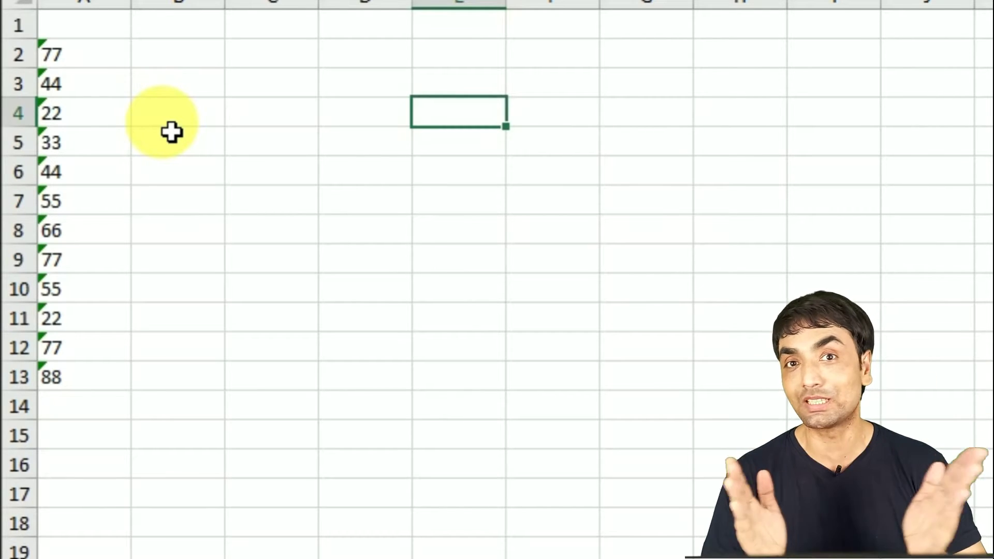
pyautogui.click(296, 93)
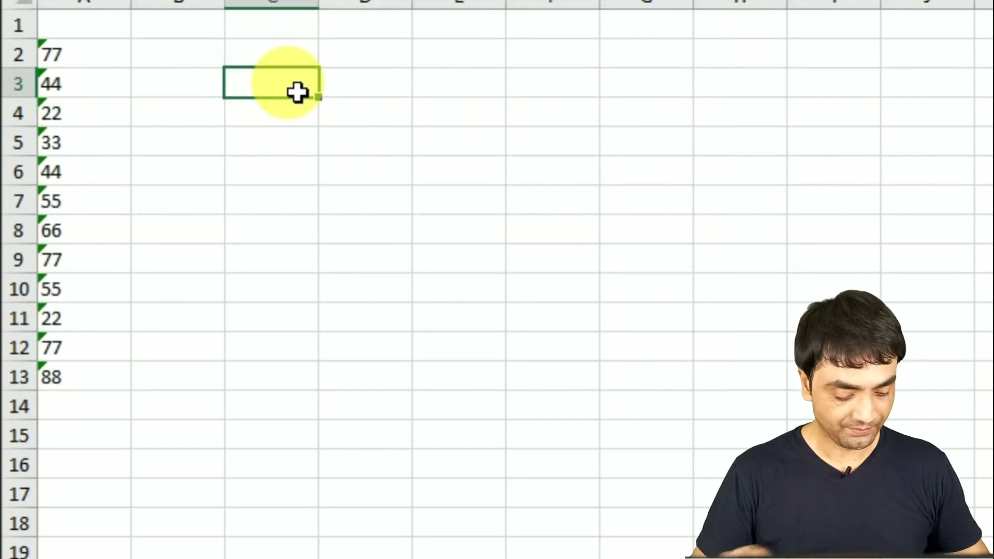
pyautogui.hotkey('ctrl', 'c')
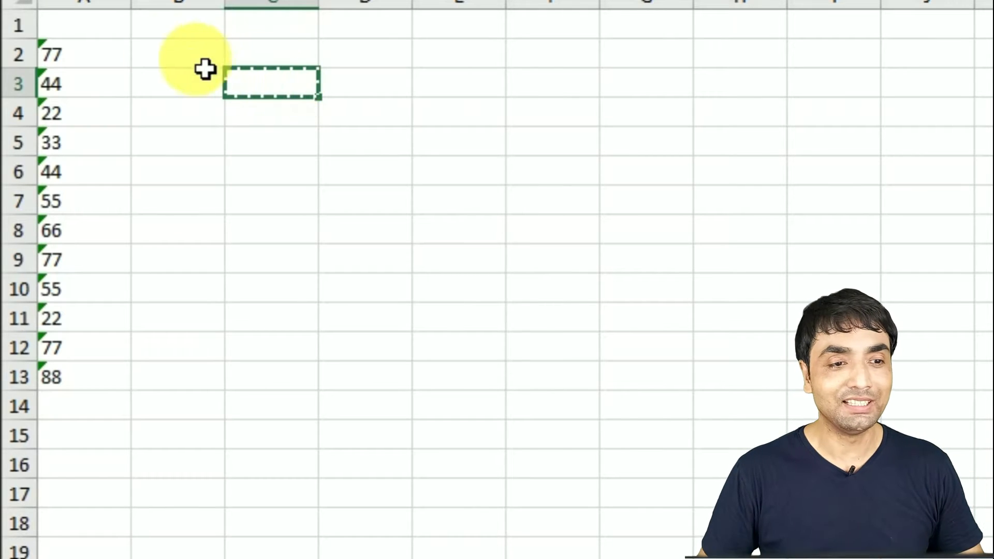
pyautogui.click(115, 64)
pyautogui.hotkey('ctrl', 'shift', 'Down')
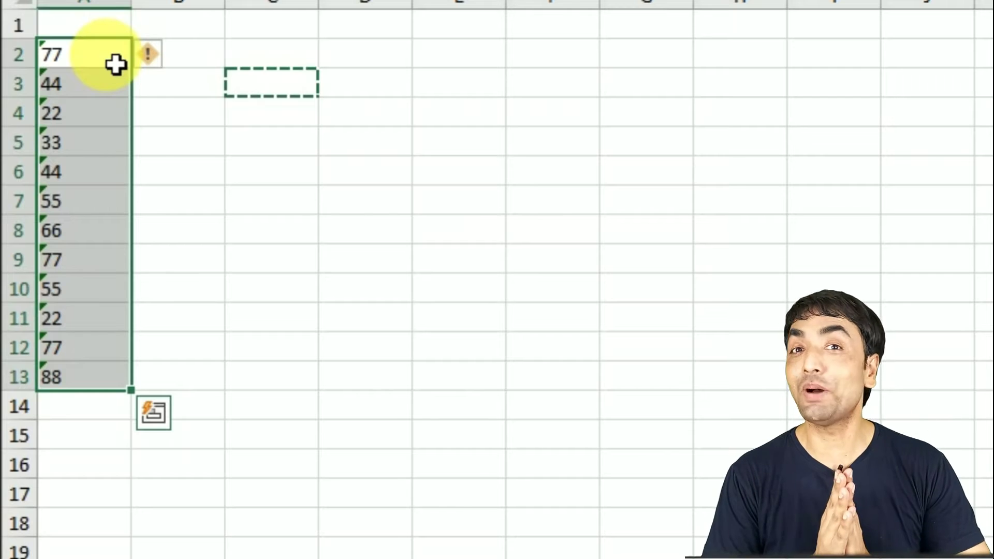
pyautogui.hotkey('ctrl', 'alt', 'v')
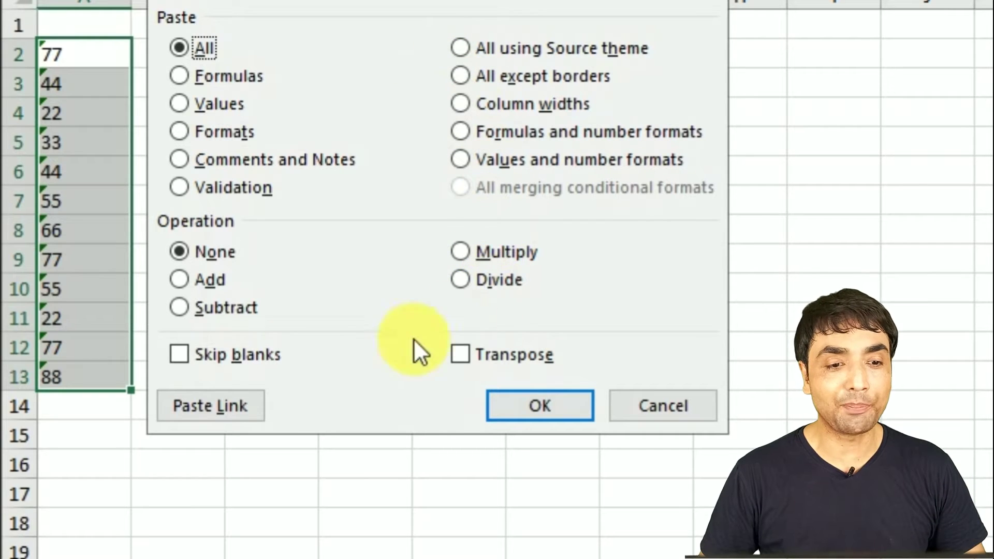
pyautogui.click(204, 279)
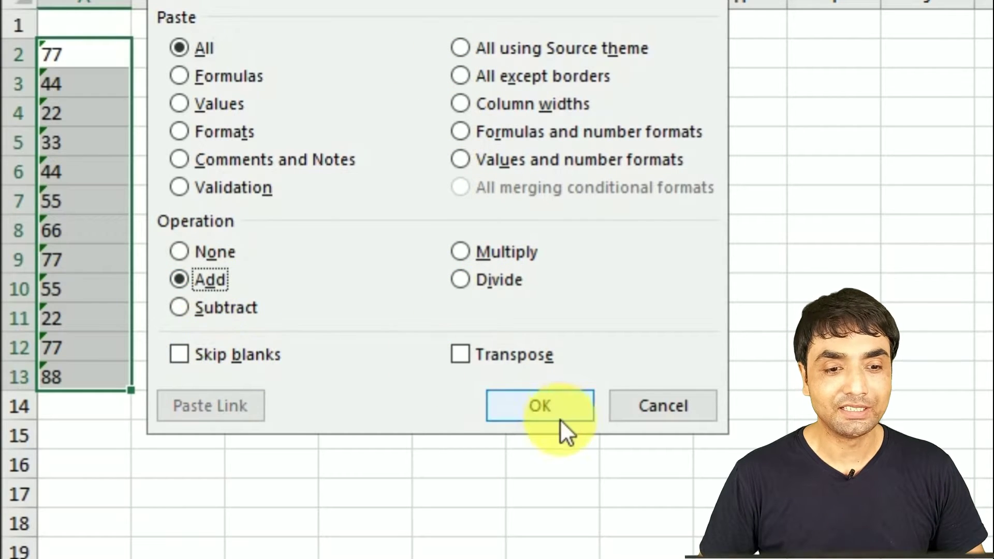
pyautogui.click(540, 406)
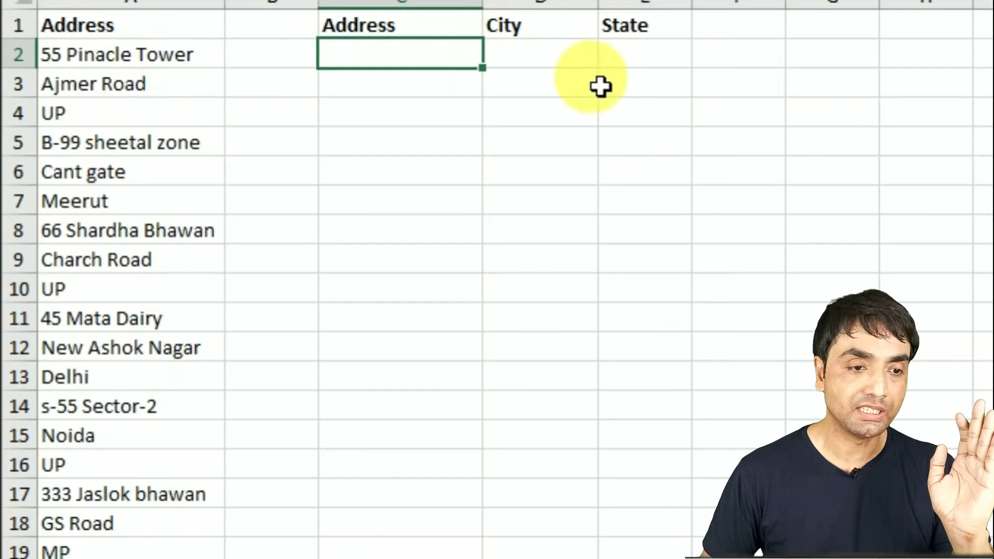
# Enter =A2 in C2 and =A3 in D3 to start the diagonal address pattern
pyautogui.click(553, 65)
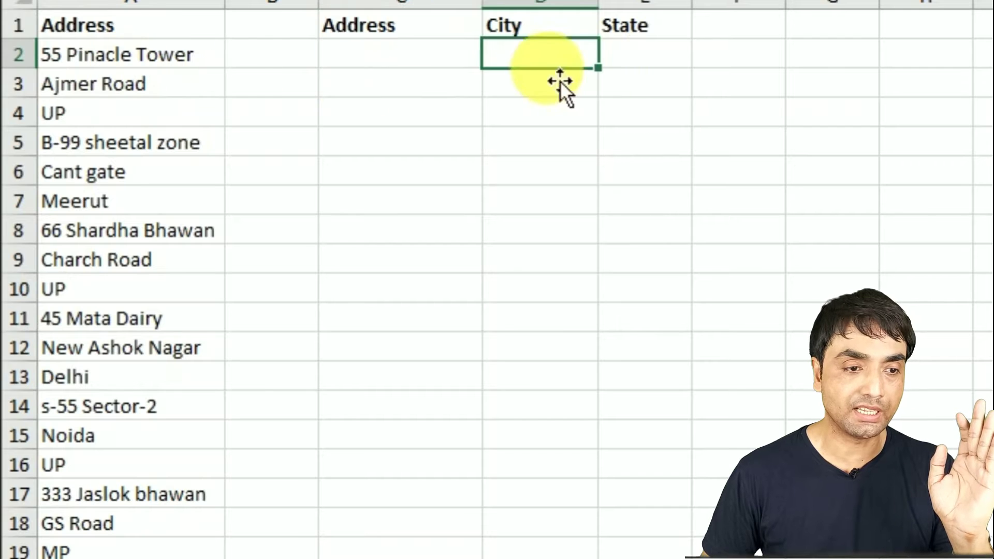
pyautogui.click(650, 89)
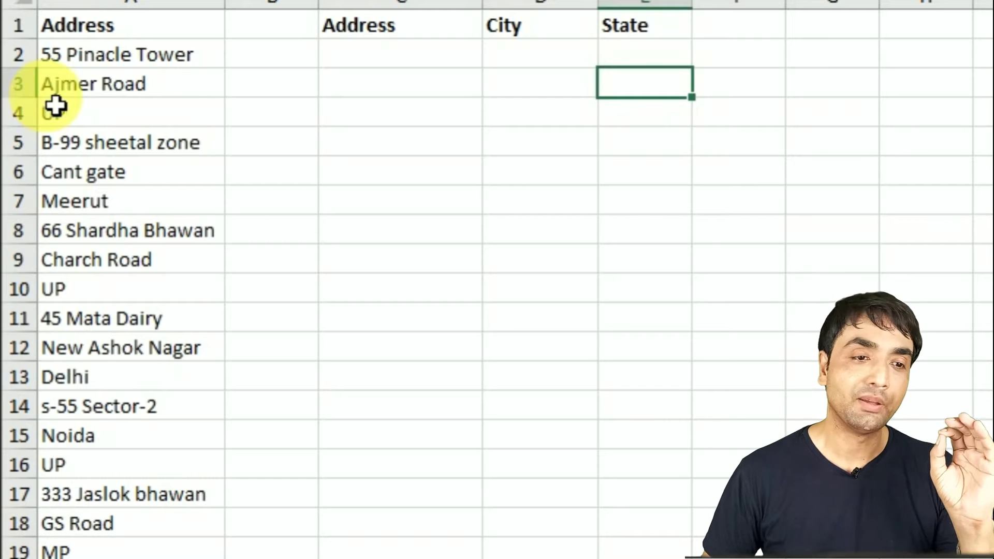
pyautogui.click(104, 61)
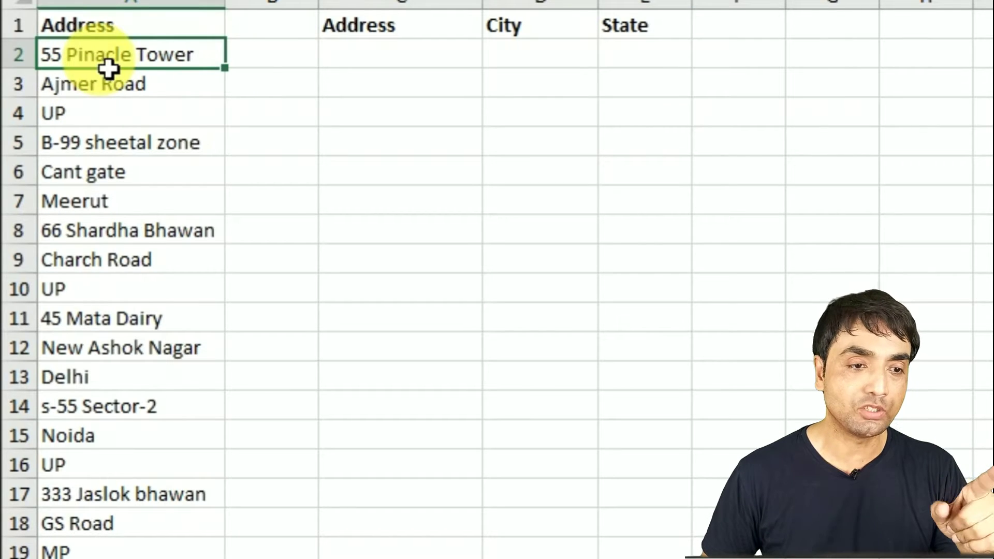
pyautogui.click(346, 60)
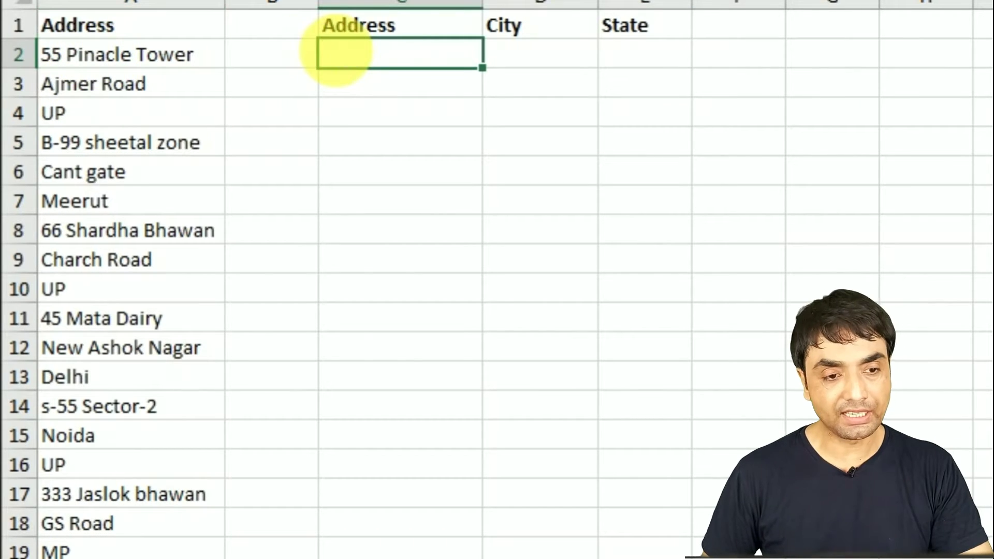
pyautogui.write('=')
pyautogui.click(177, 67)
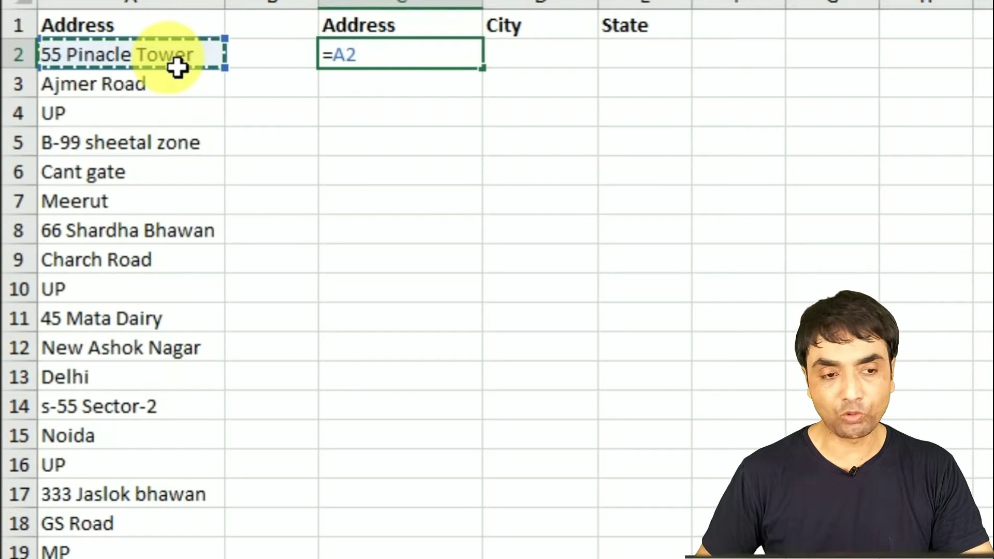
pyautogui.press('Return')
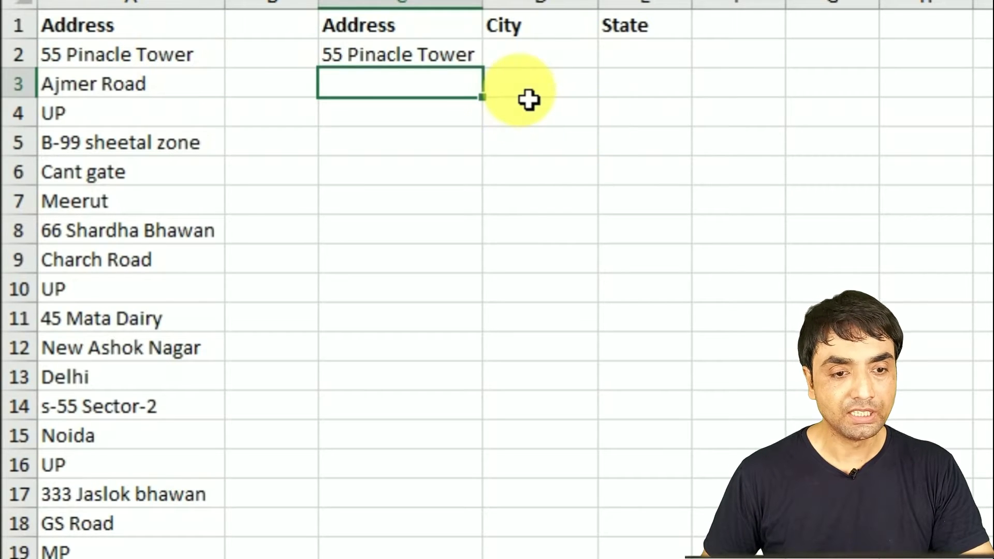
pyautogui.doubleClick(528, 100)
pyautogui.click(178, 92)
pyautogui.press('Return')
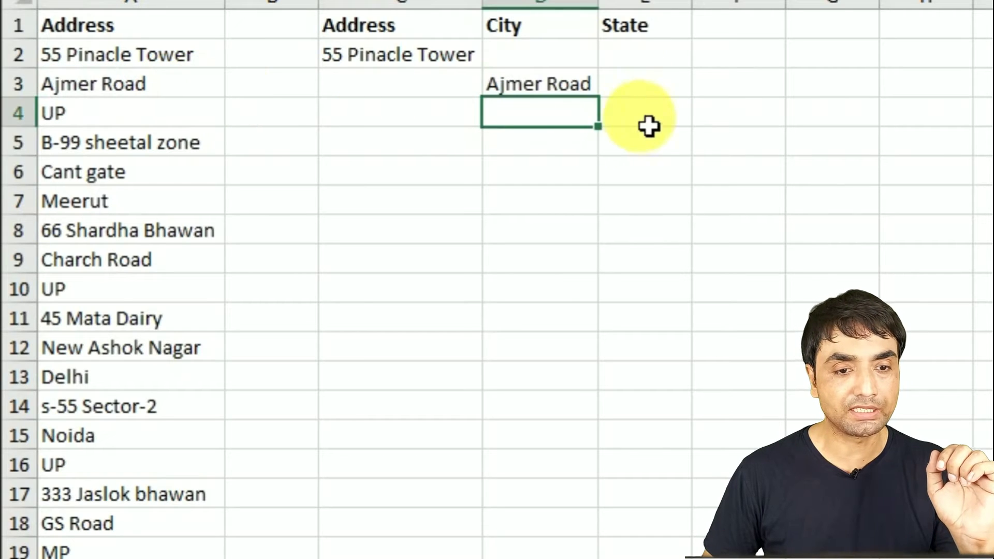
# Enter =A4 in E4, then fill the C2:E4 diagonal block down through row 19
pyautogui.click(648, 126)
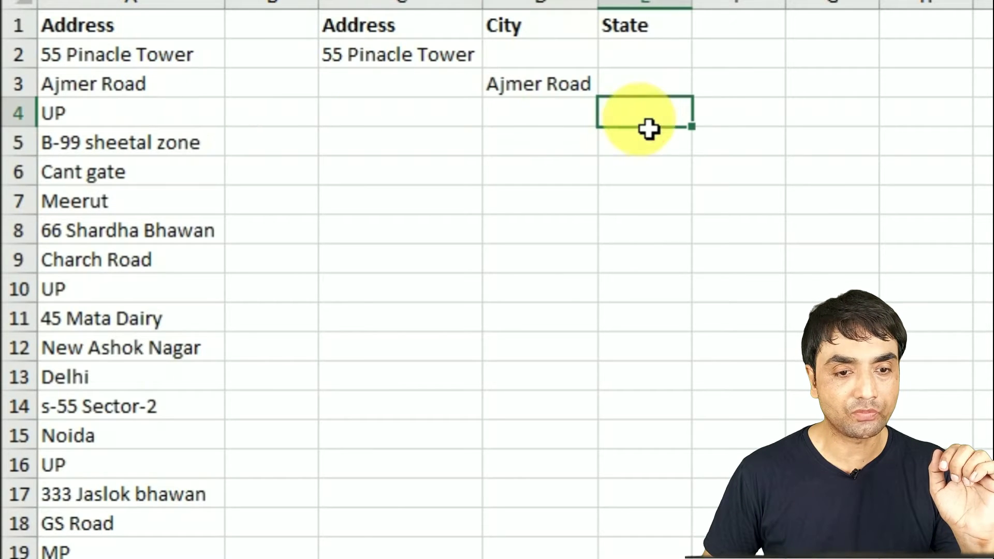
pyautogui.click(124, 118)
pyautogui.press('Return')
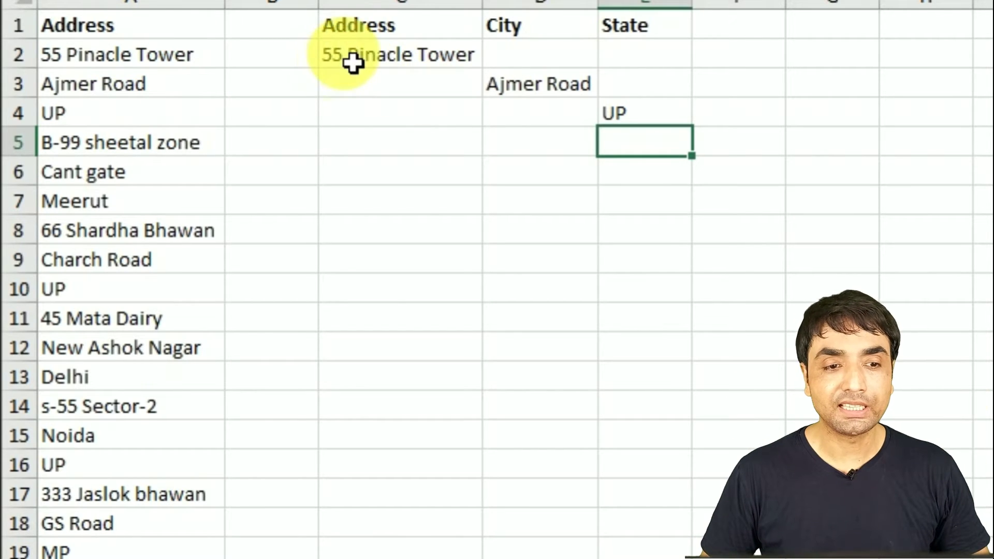
pyautogui.moveTo(350, 61); pyautogui.dragTo(635, 109)
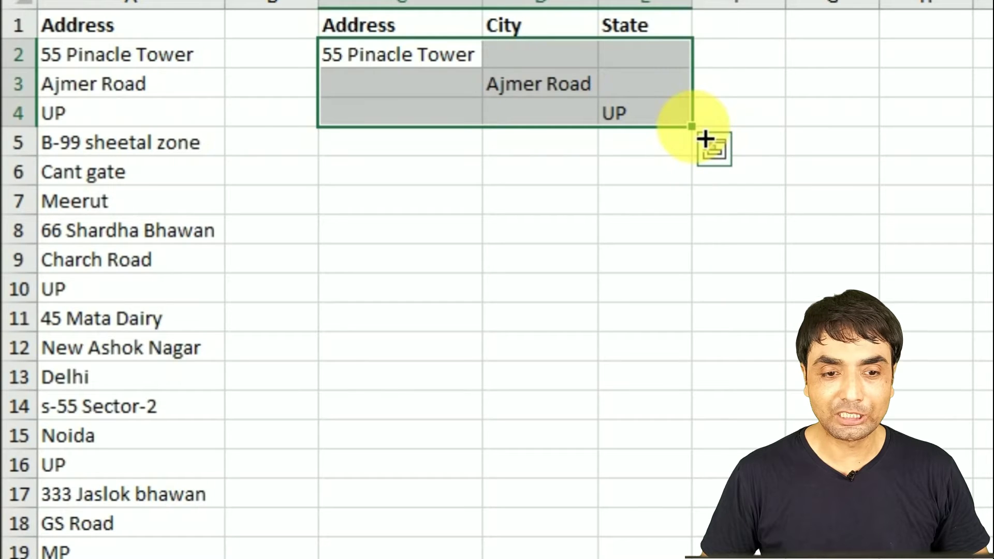
pyautogui.moveTo(693, 133); pyautogui.dragTo(659, 534)
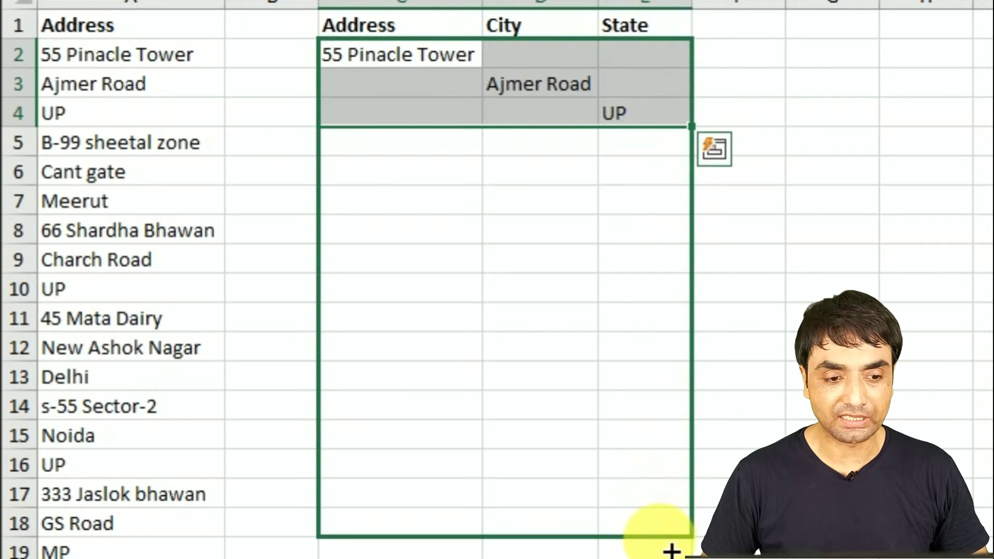
pyautogui.moveTo(656, 541); pyautogui.dragTo(656, 541)
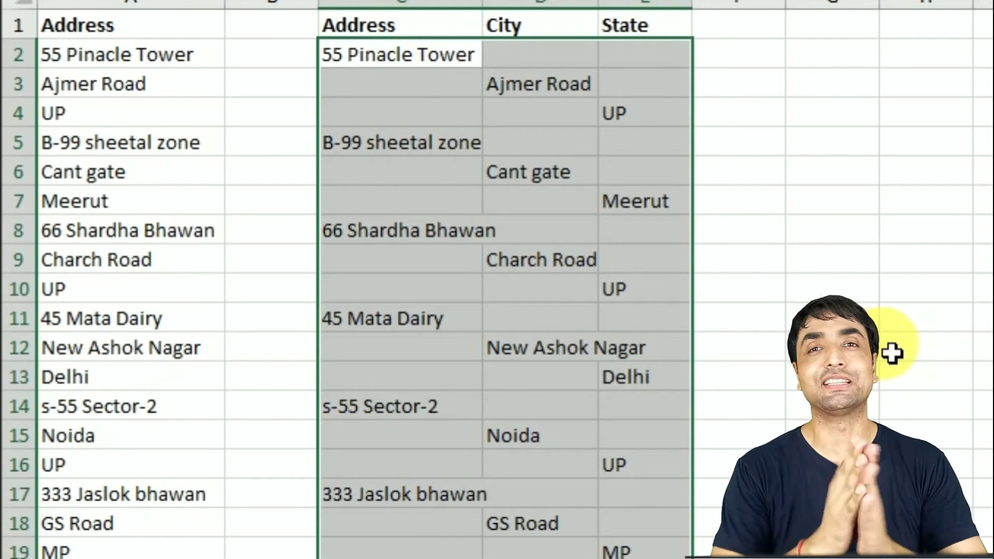
# Select only the blank cells in the Address/City/State block using Go To Special > Blanks
pyautogui.hotkey('ctrl', 'g')
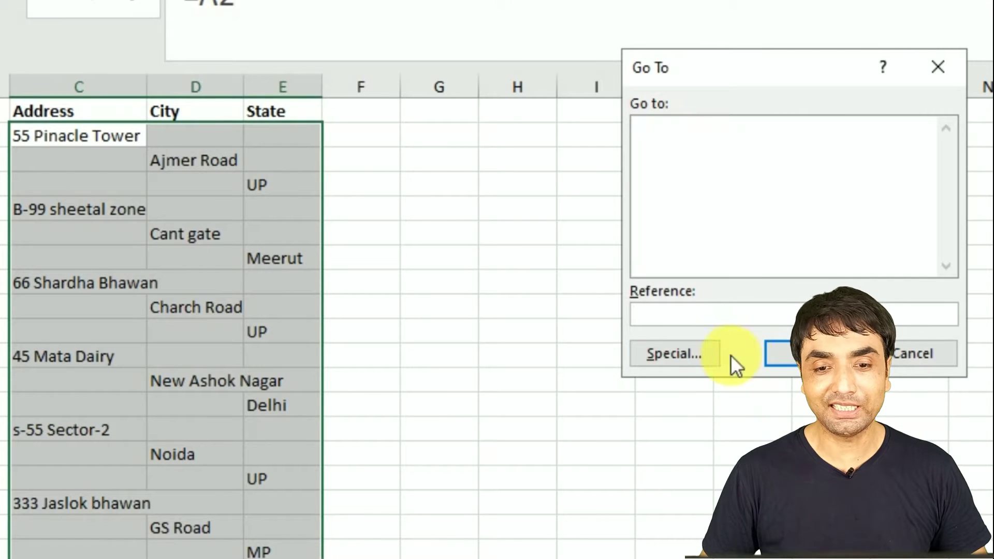
pyautogui.click(664, 347)
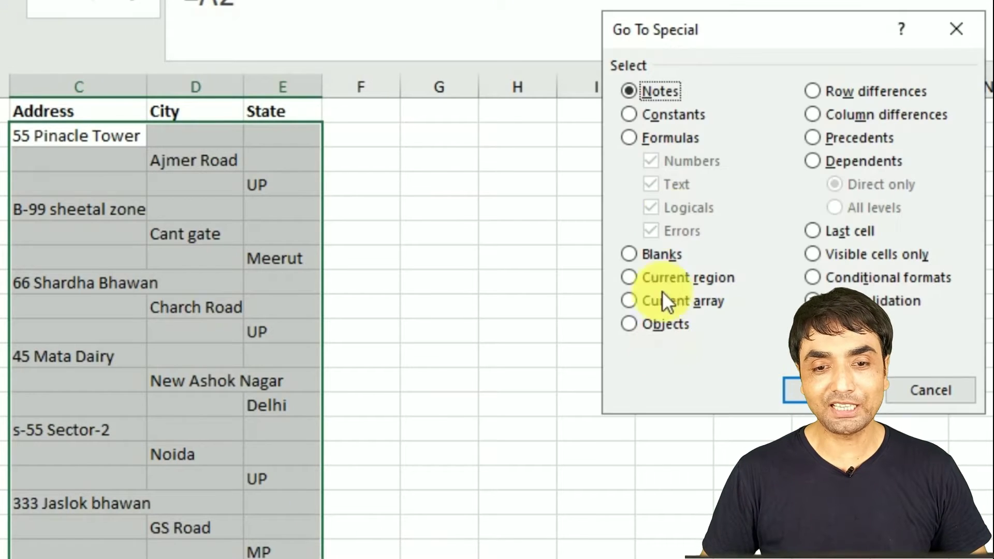
pyautogui.click(648, 254)
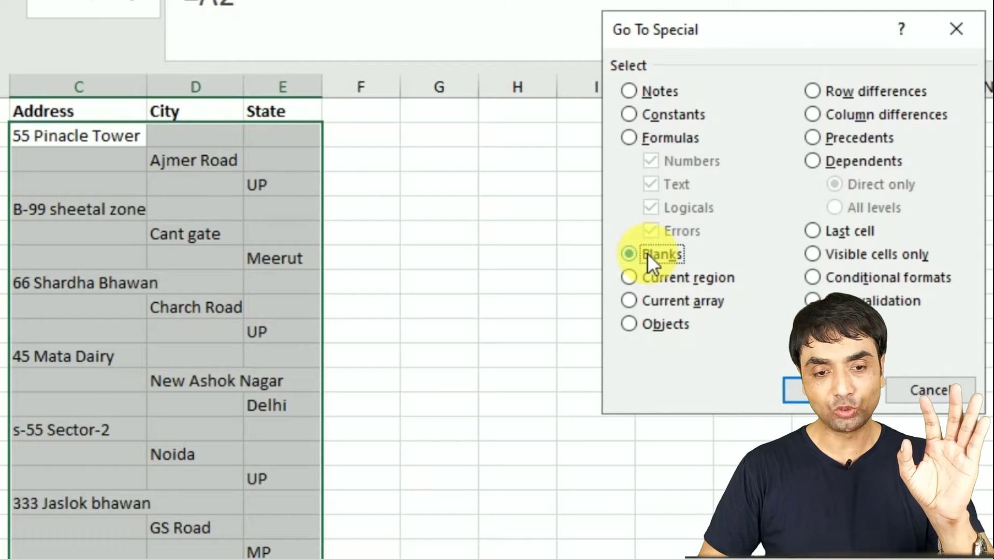
pyautogui.press('Return')
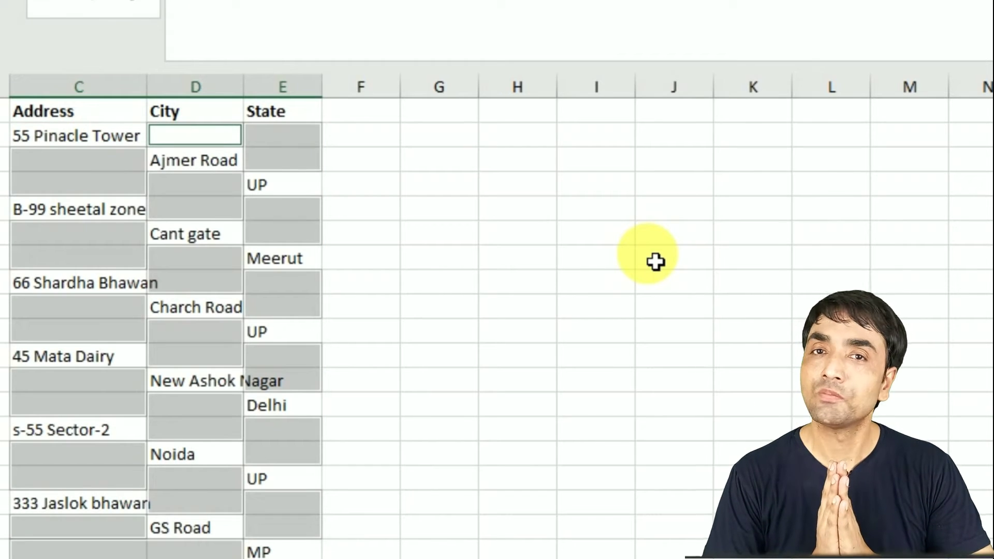
pyautogui.hotkey('ctrl', '-')
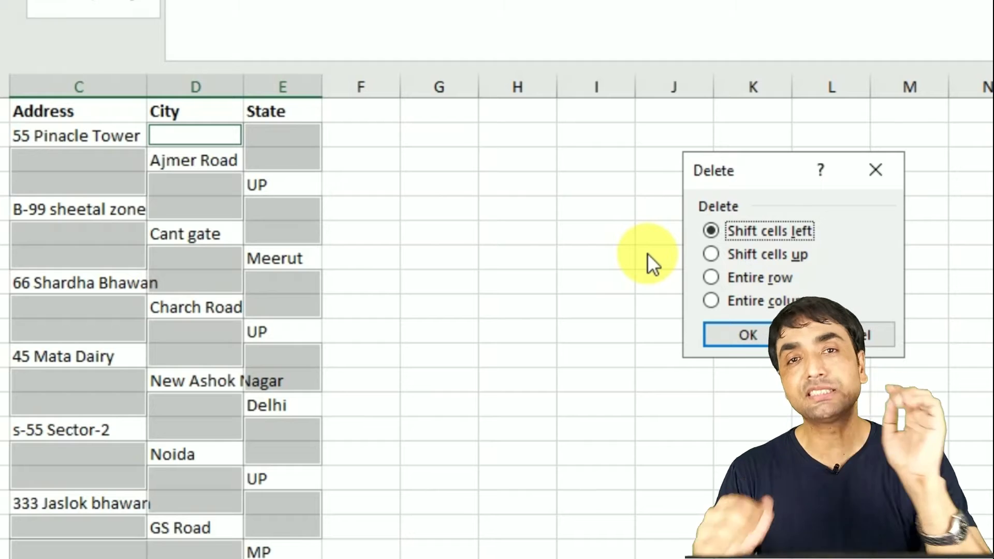
# Delete the blank cells with Shift cells up, leaving one address, city and state per row
pyautogui.moveTo(726, 183); pyautogui.dragTo(510, 132)
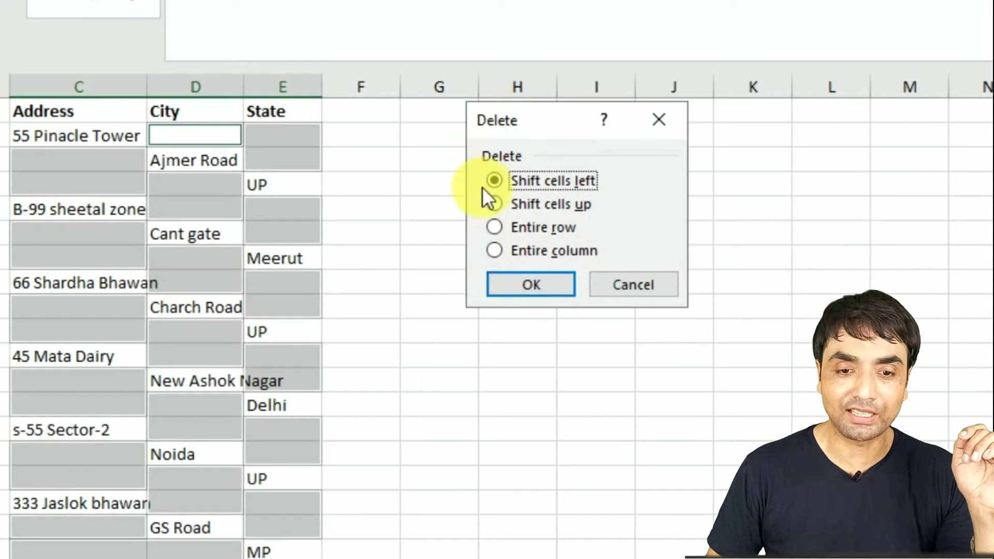
pyautogui.click(514, 204)
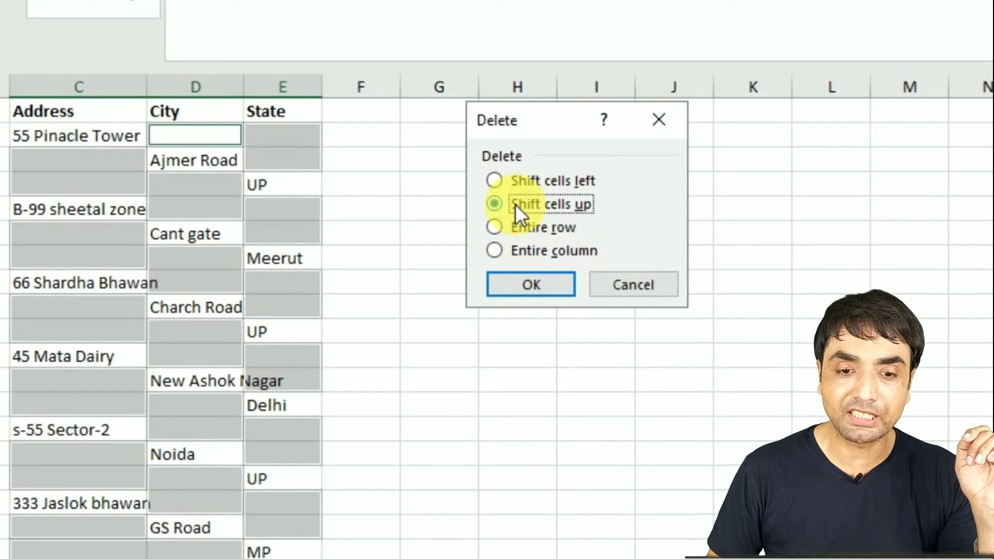
pyautogui.click(516, 283)
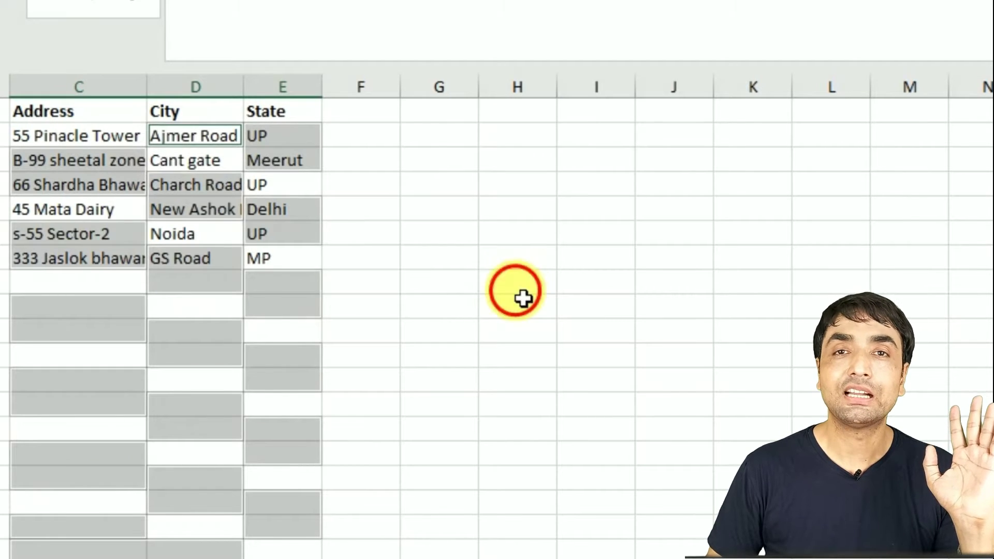
pyautogui.click(523, 287)
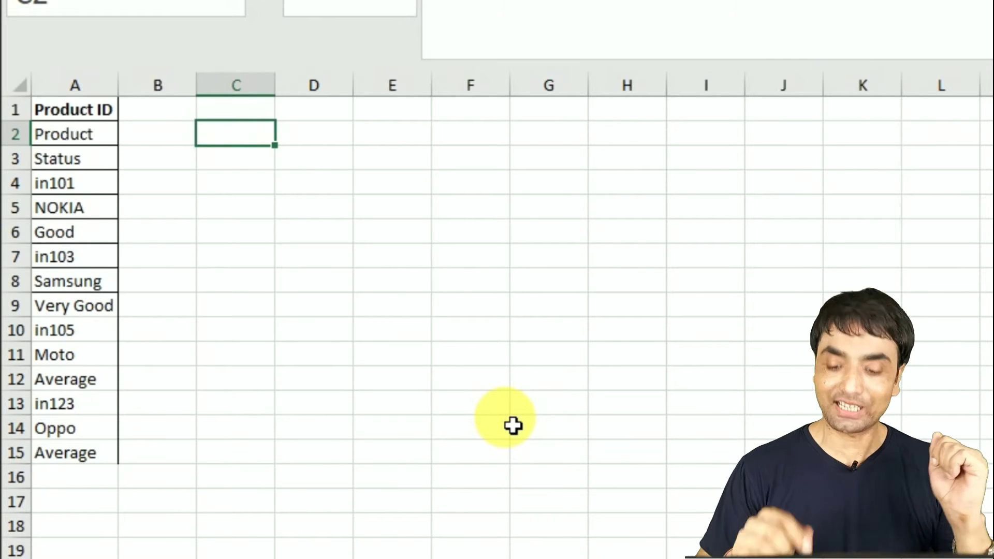
# Type labels inA1–inA6 into C1:E2 and fill them down to row 5, giving inA1–inA15
pyautogui.press('Up')
pyautogui.press('Left')
pyautogui.press('Left')
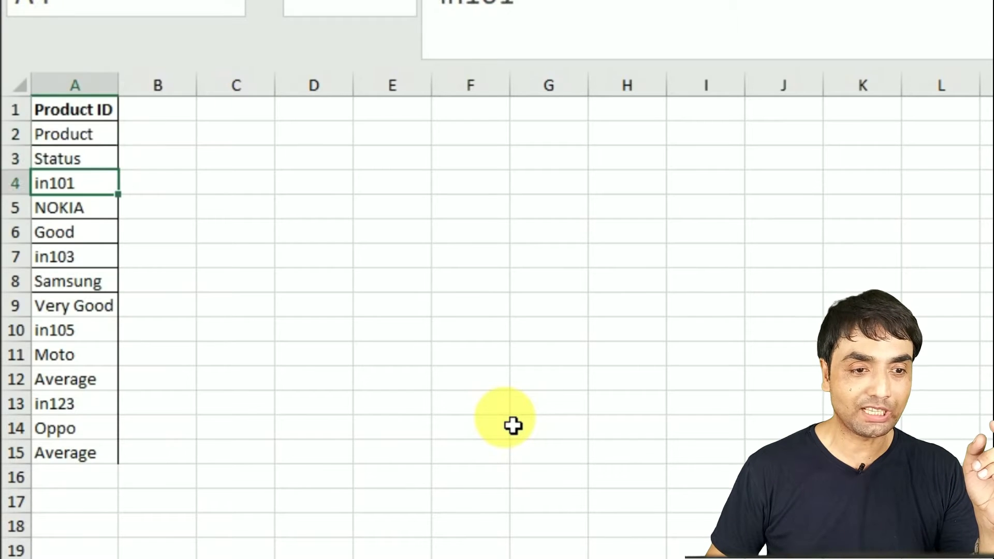
pyautogui.press('Right')
pyautogui.press('Right')
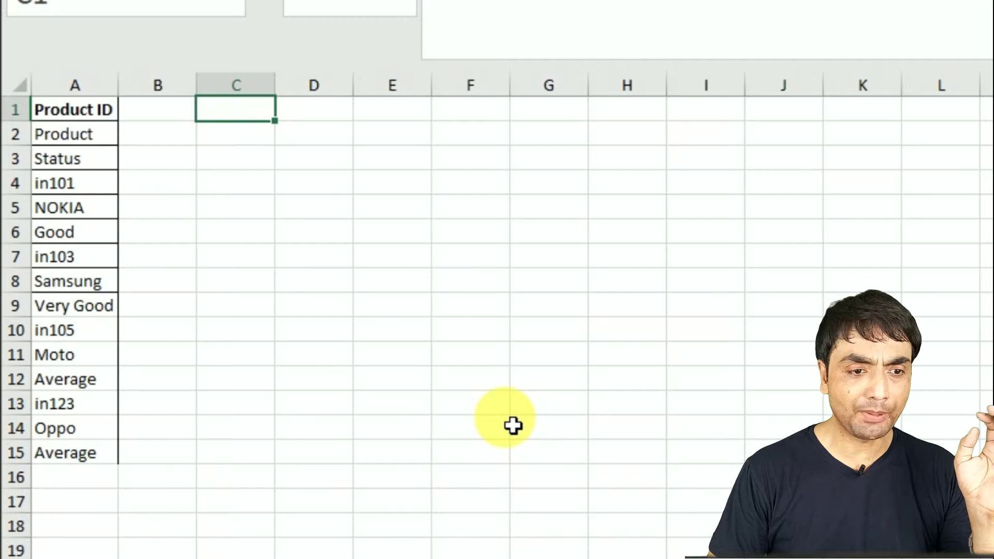
pyautogui.write('inA1')
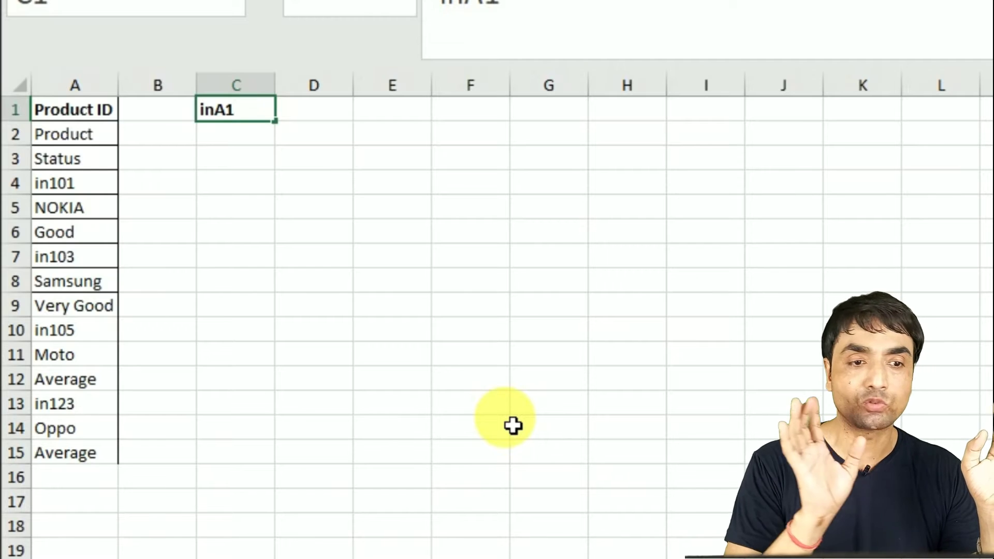
pyautogui.click(311, 113)
pyautogui.write('inA2')
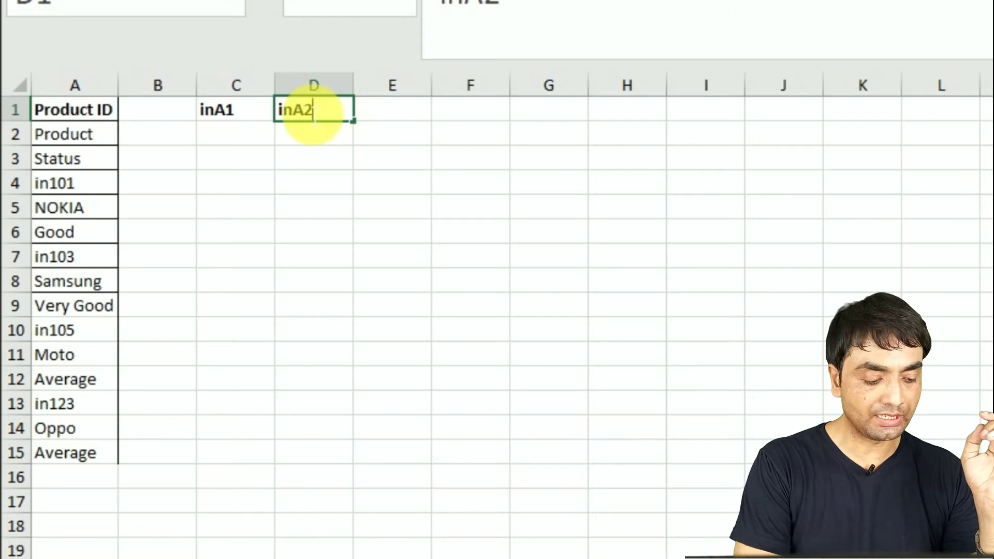
pyautogui.press('Tab')
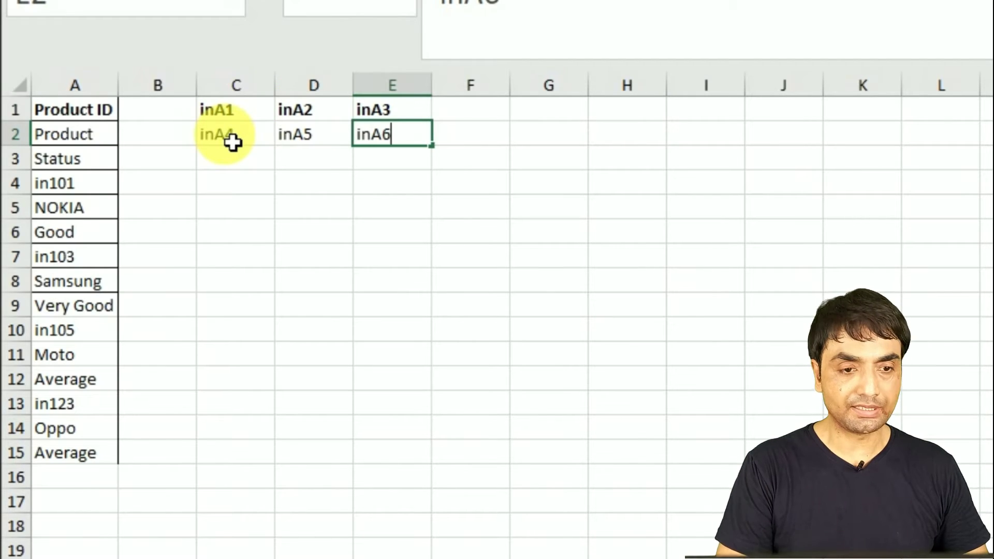
pyautogui.press('Return')
pyautogui.press('Left')
pyautogui.press('Down')
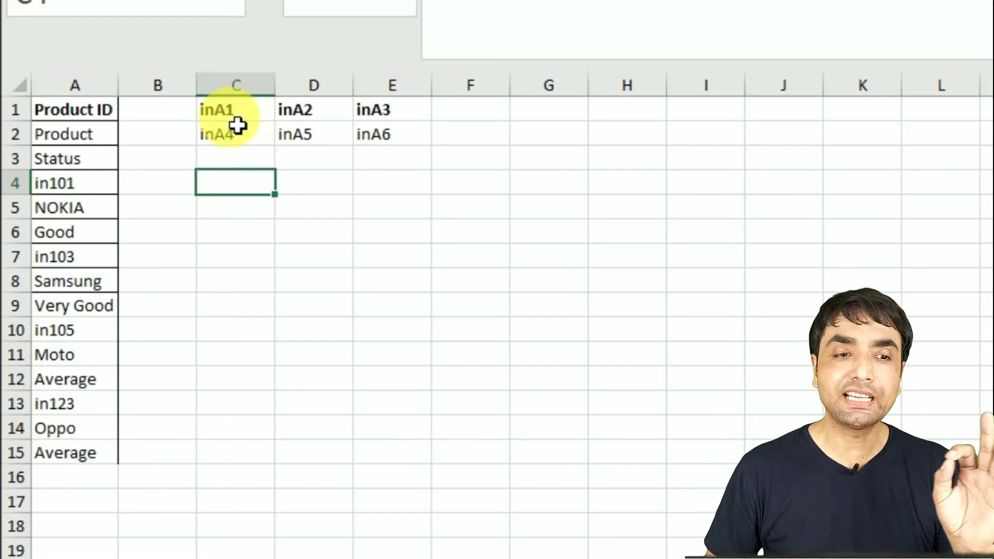
pyautogui.moveTo(237, 124); pyautogui.dragTo(378, 140)
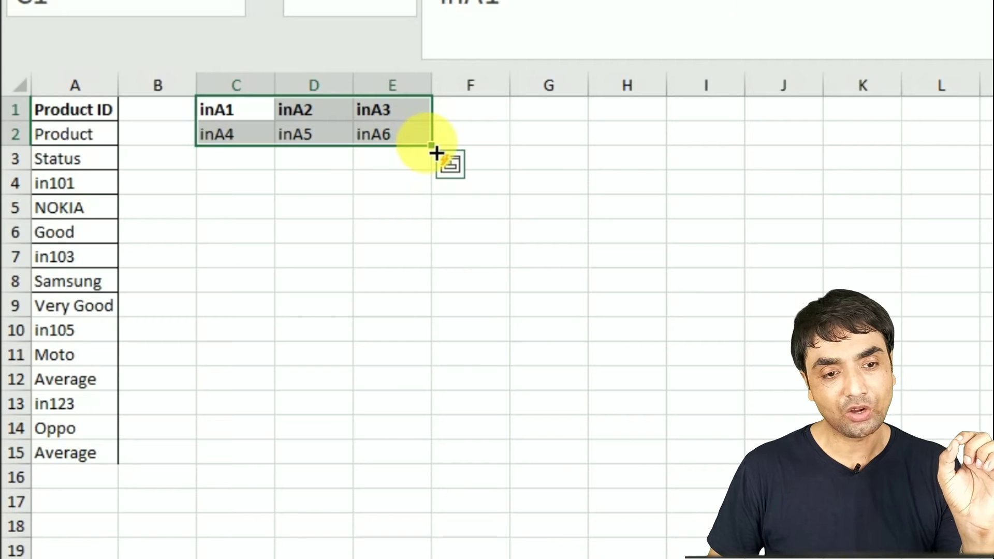
pyautogui.moveTo(437, 169); pyautogui.dragTo(435, 235)
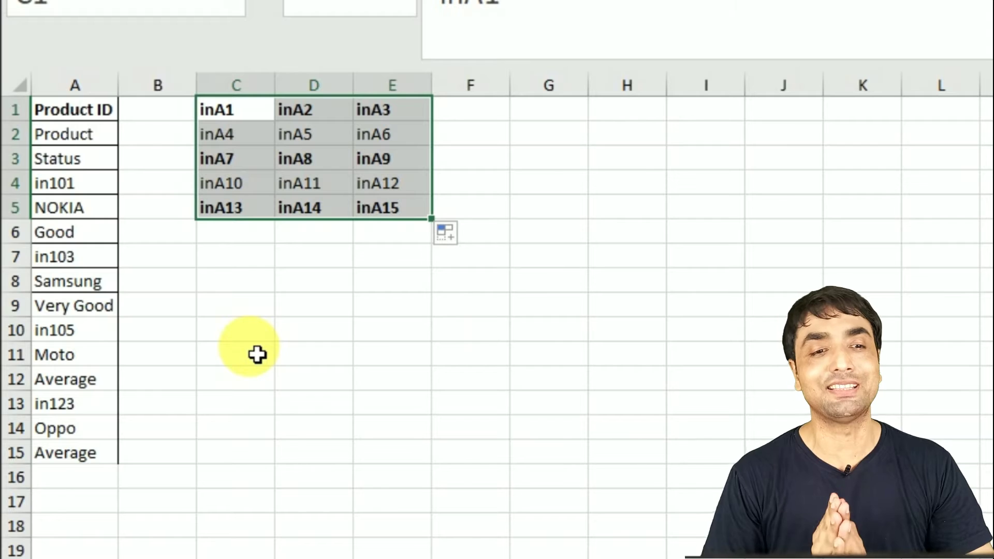
# Replace all 'in' with '=' so the 15 labels become cell references
pyautogui.hotkey('ctrl', 'h')
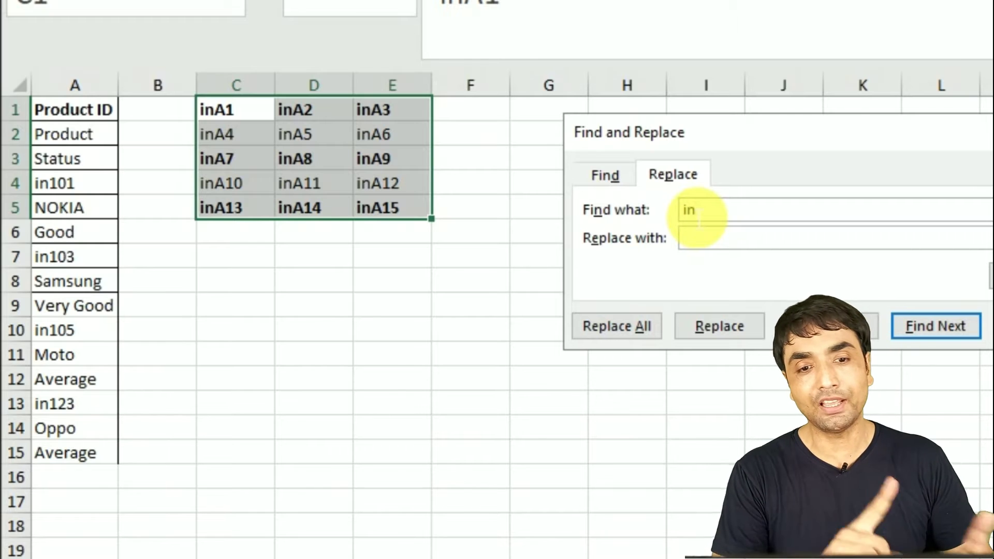
pyautogui.press('Tab')
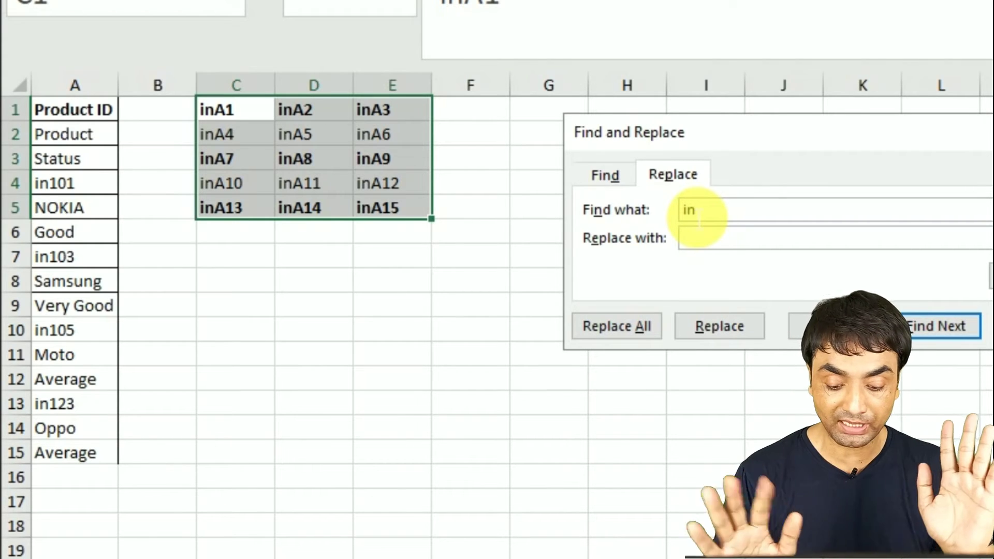
pyautogui.write('=')
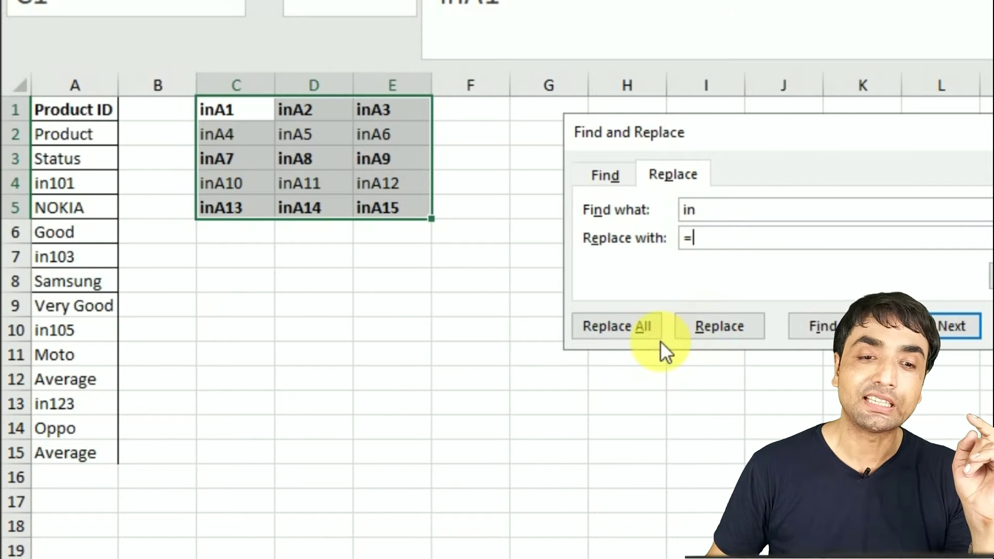
pyautogui.click(628, 337)
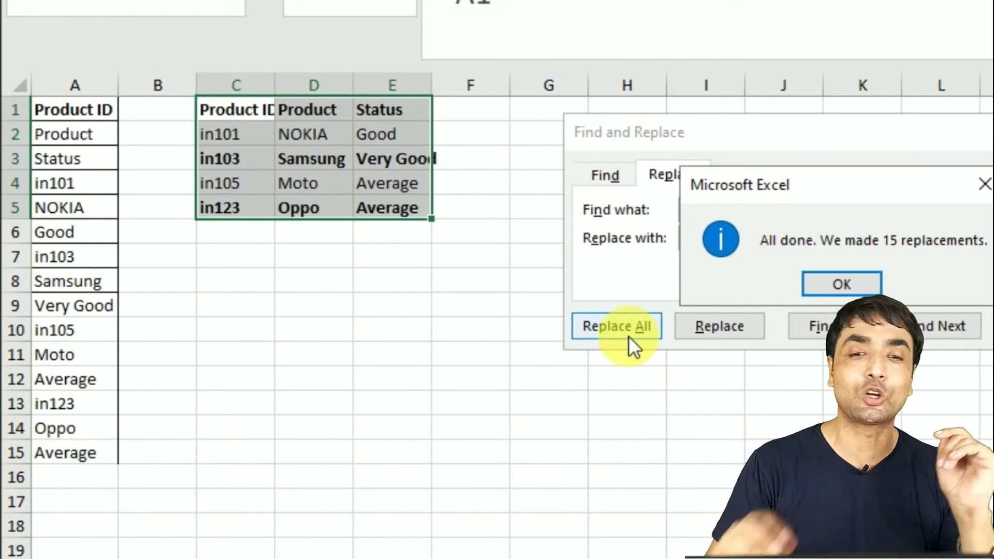
pyautogui.click(838, 286)
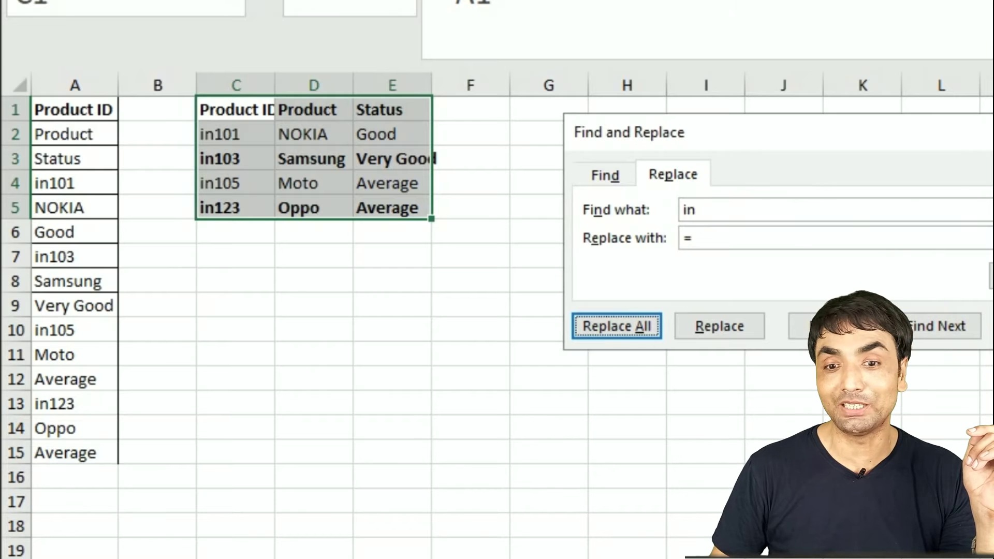
pyautogui.press('Escape')
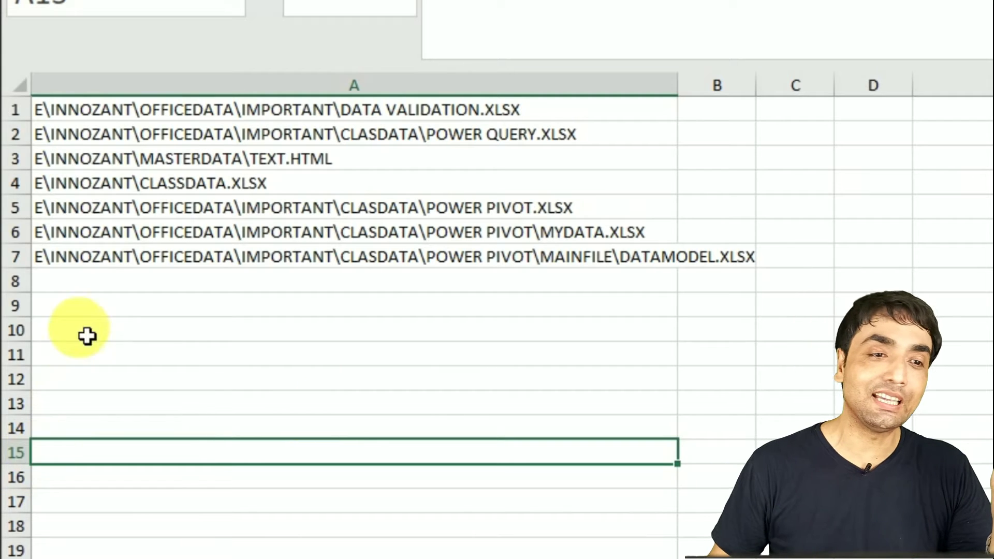
# Select the seven file paths A1:A7 and bring up Find and Replace for them
pyautogui.click(123, 120)
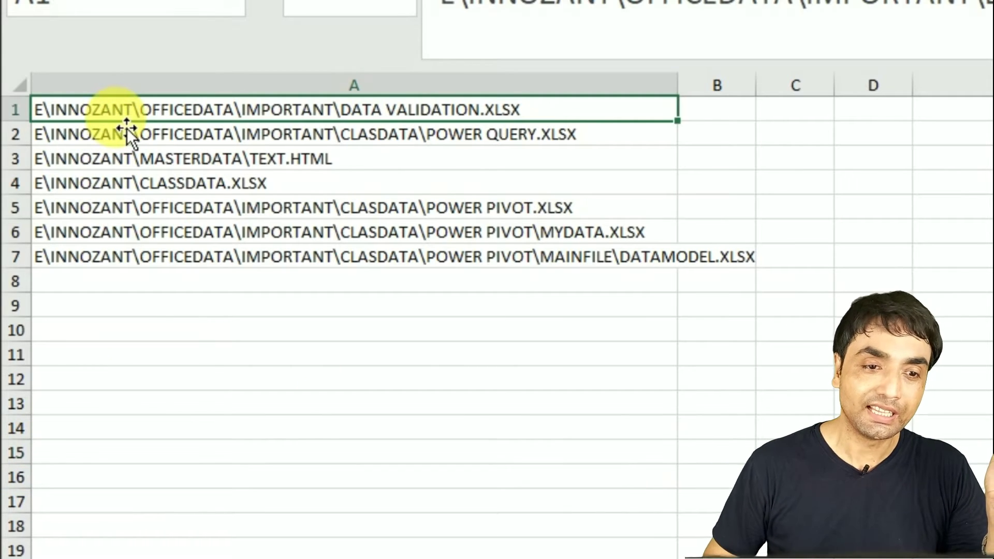
pyautogui.press('Down')
pyautogui.press('Down')
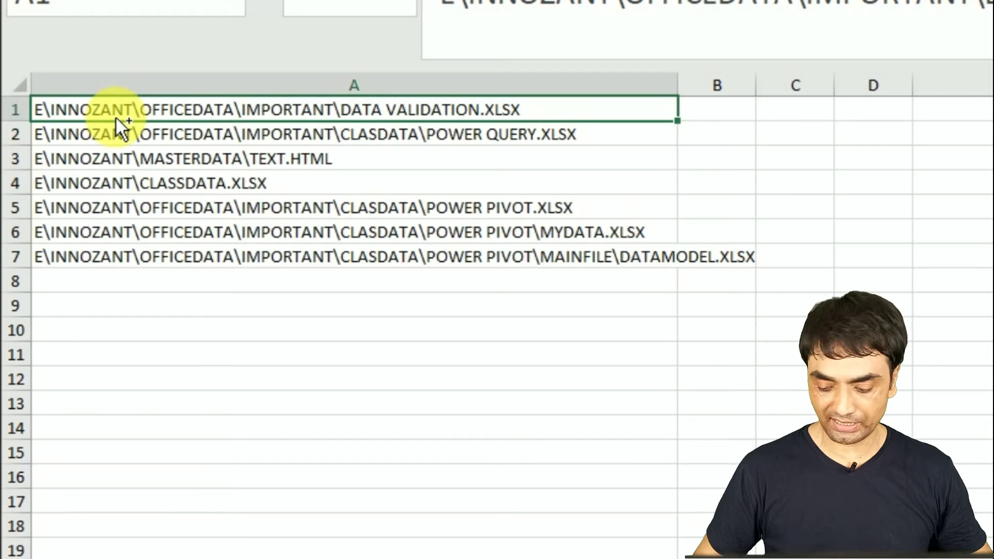
pyautogui.hotkey('ctrl', 'a')
pyautogui.hotkey('ctrl', 'h')
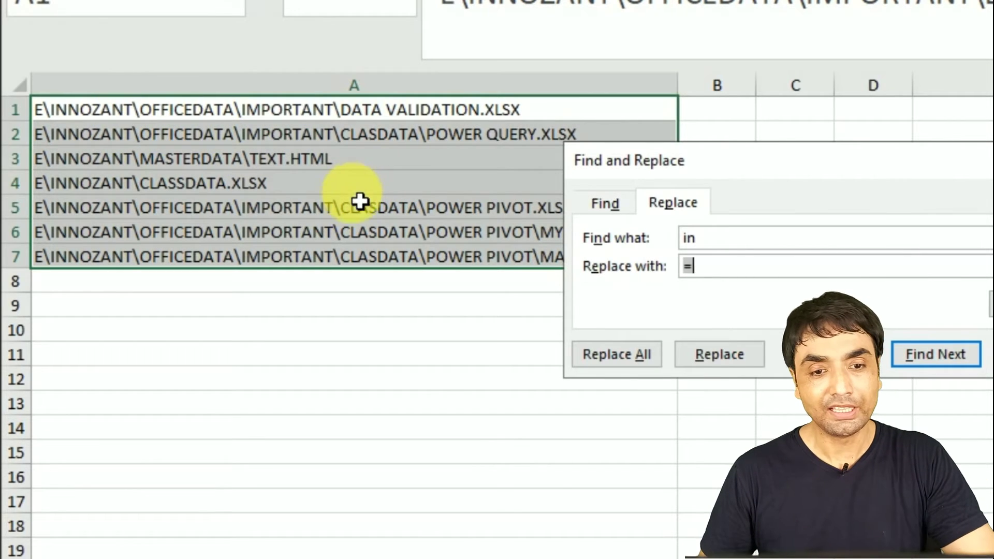
# Replace *\ with nothing to strip folder paths, leaving bare names like DATAMODEL.XLSX (32 replacements)
pyautogui.press('BackSpace')
pyautogui.doubleClick(727, 238)
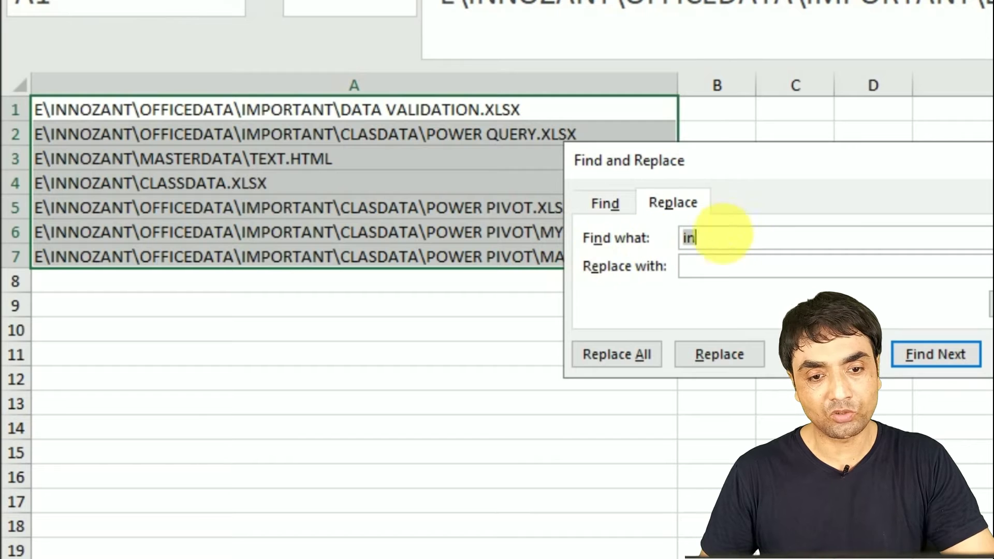
pyautogui.press('BackSpace')
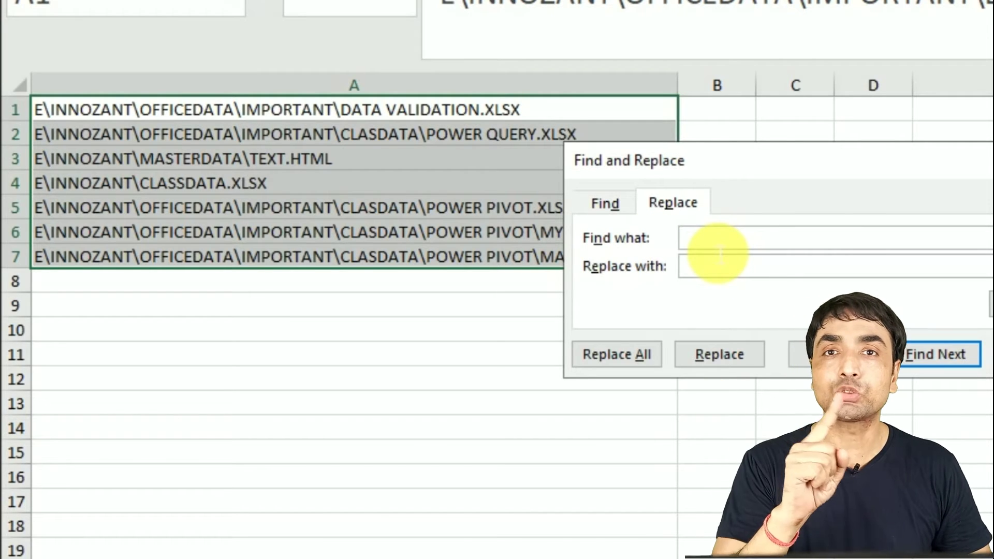
pyautogui.write('*')
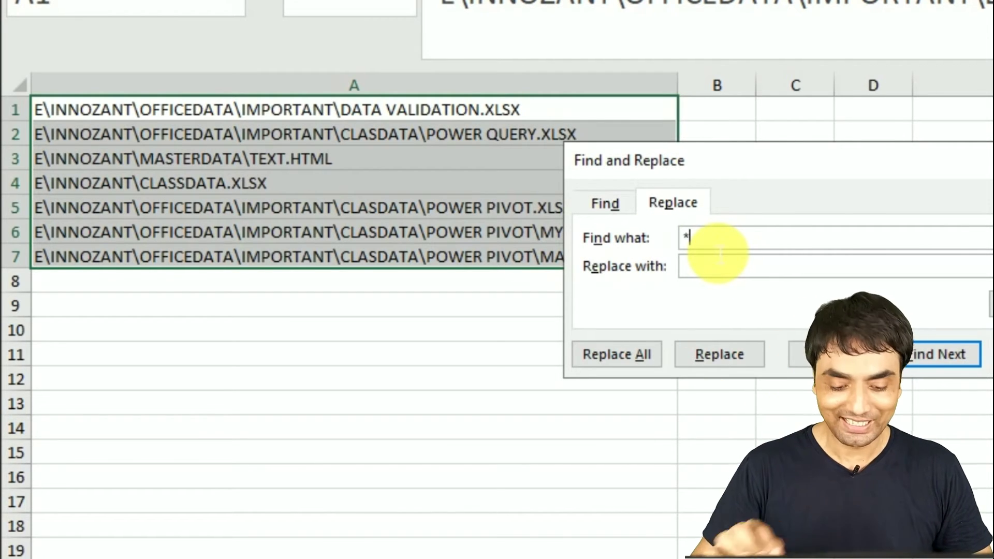
pyautogui.write('\\')
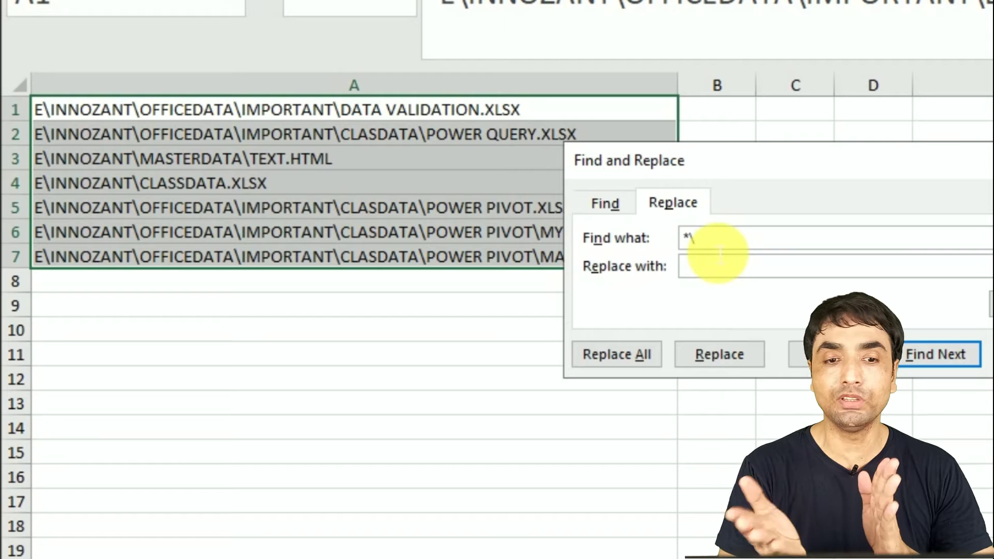
pyautogui.click(619, 361)
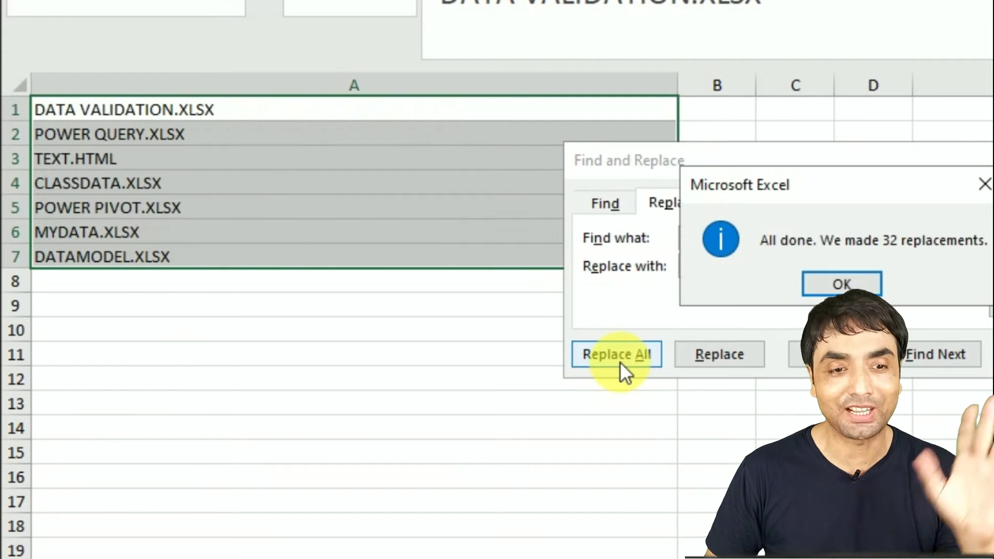
pyautogui.click(833, 285)
pyautogui.press('Escape')
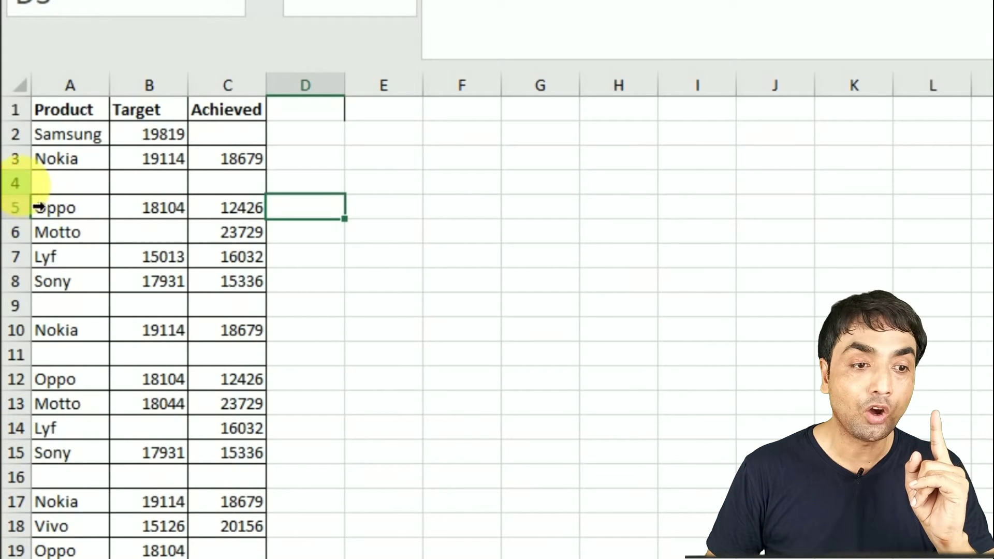
# Point out blank row 4 and empty cells C2 and B6, then select D1 for a helper column
pyautogui.click(16, 185)
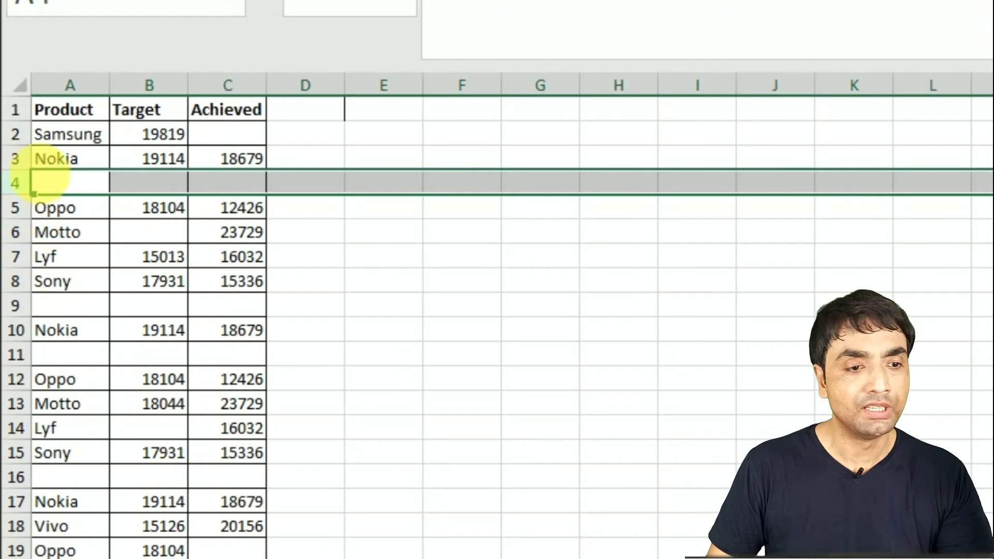
pyautogui.scroll(-1, 66, 366)
pyautogui.scroll(1, 67, 366)
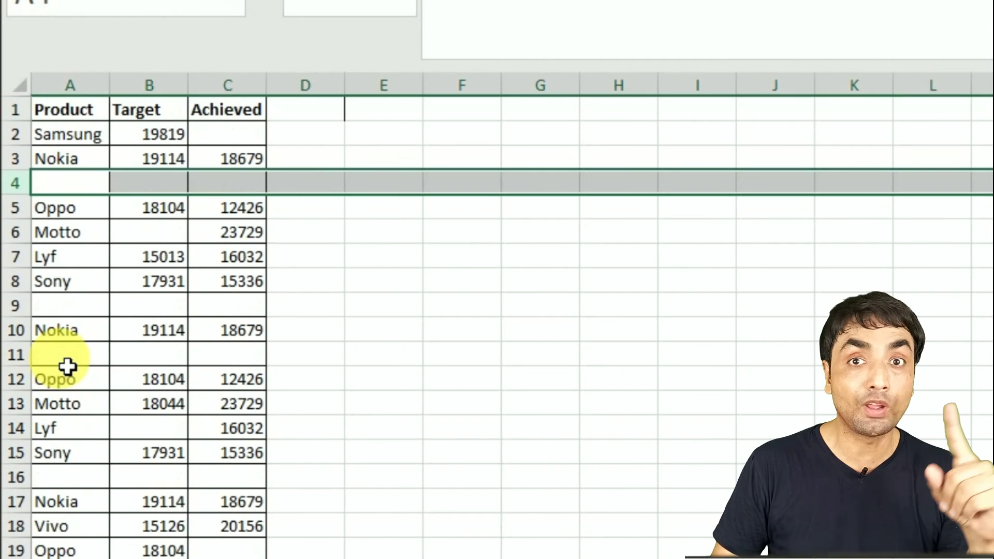
pyautogui.click(238, 136)
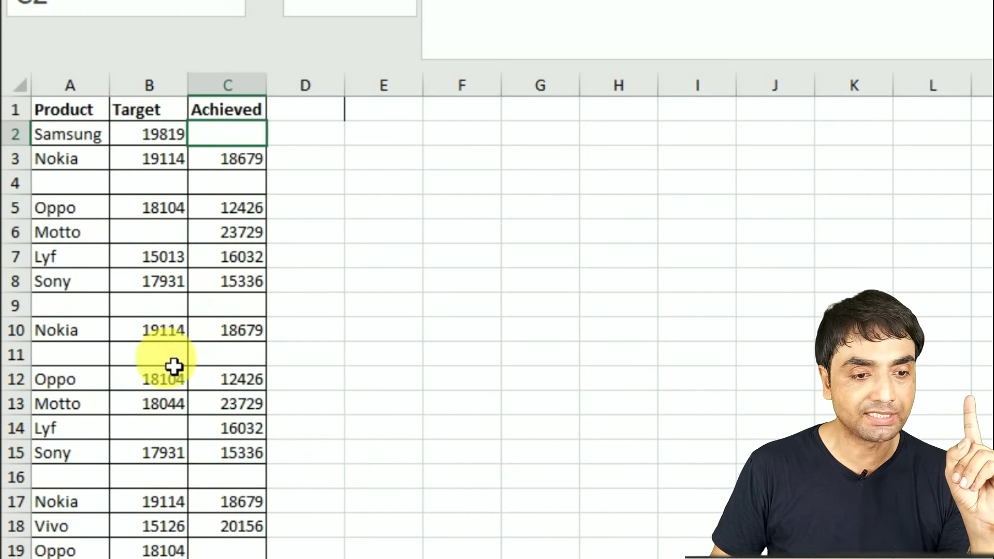
pyautogui.click(162, 241)
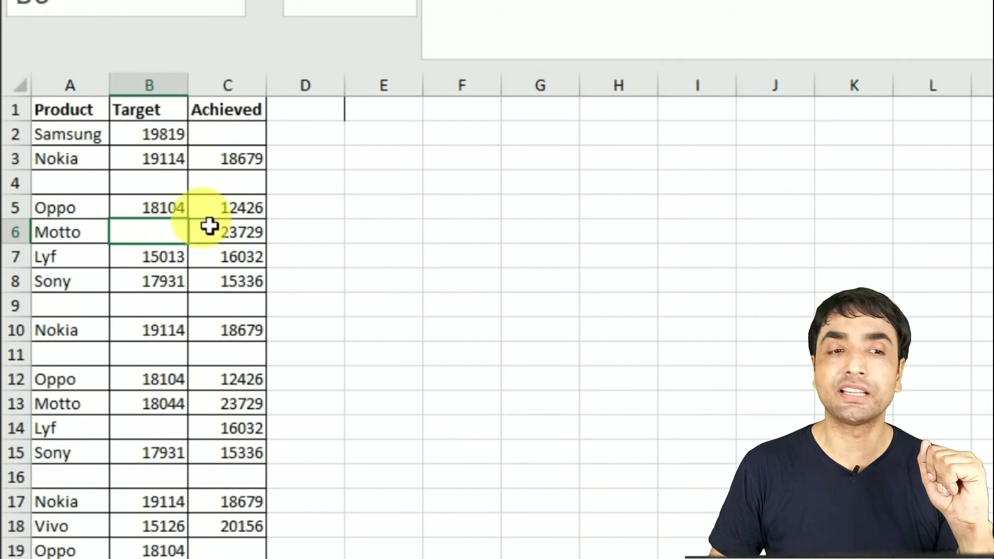
pyautogui.click(296, 119)
# Head column D with 'h' and enter =COUNTA(A2:C2) in D2
pyautogui.write('helper')
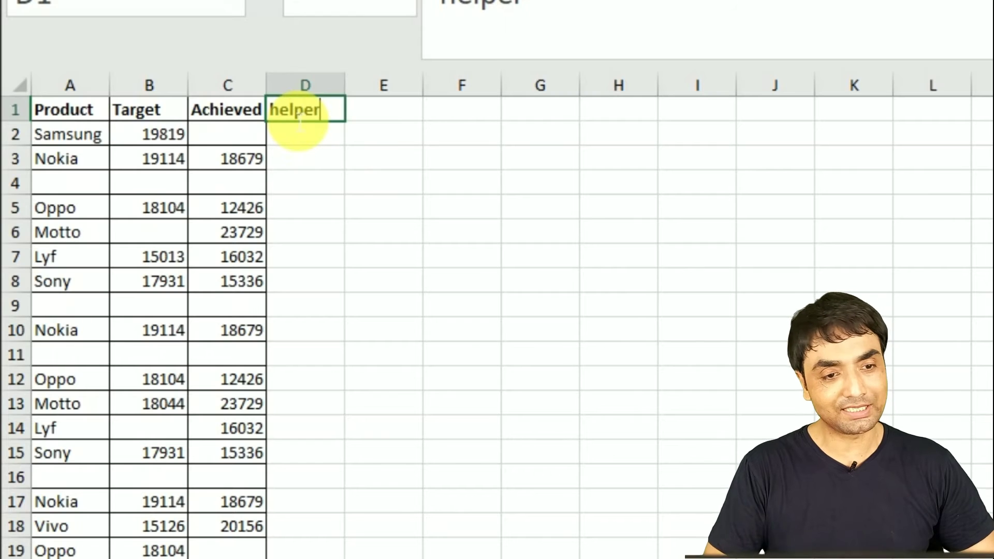
pyautogui.press('Tab')
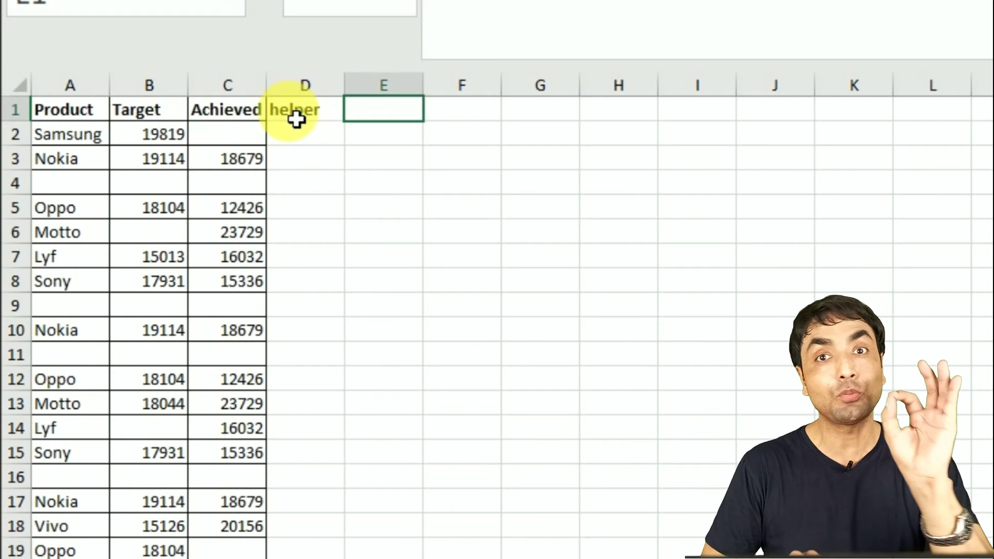
pyautogui.press('Return')
pyautogui.write('=count')
pyautogui.doubleClick(356, 181)
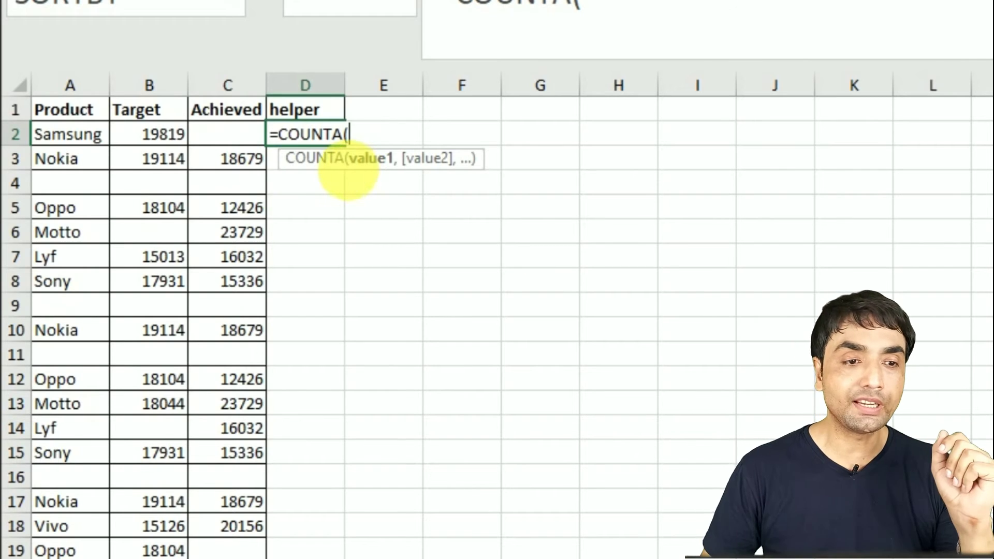
pyautogui.moveTo(59, 141); pyautogui.dragTo(210, 143)
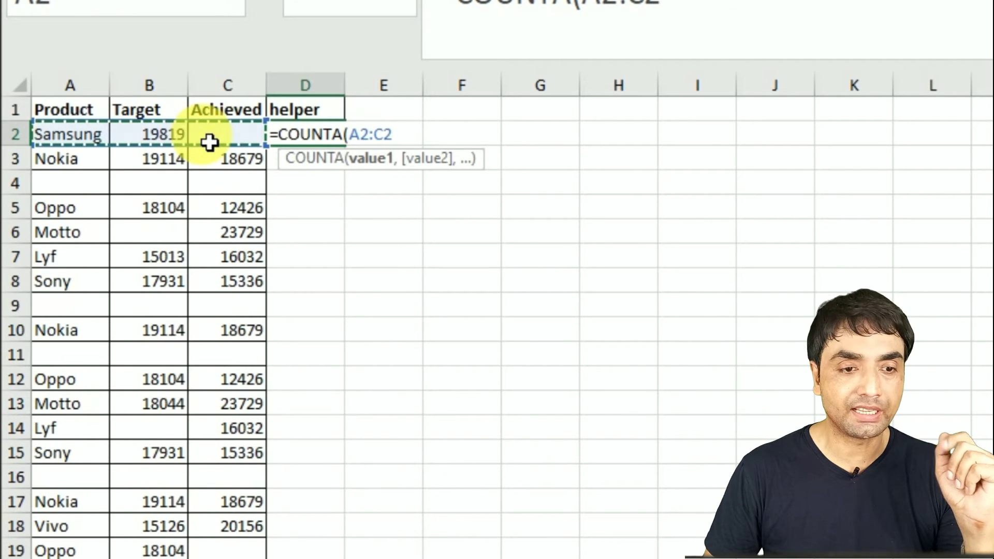
pyautogui.write(')')
pyautogui.press('Return')
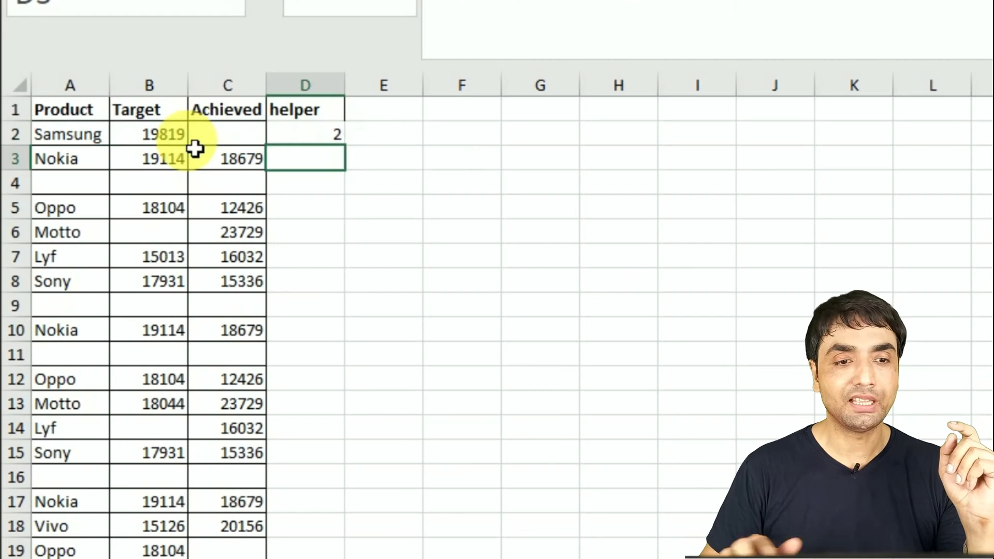
# Fill the COUNTA formula down column D, confirming blank rows show 0, and select the header row
pyautogui.click(341, 137)
pyautogui.moveTo(354, 158)
pyautogui.mouseDown()
pyautogui.moveTo(359, 402)
pyautogui.moveTo(326, 558)
pyautogui.moveTo(332, 551)
pyautogui.mouseUp()
pyautogui.click(325, 150)
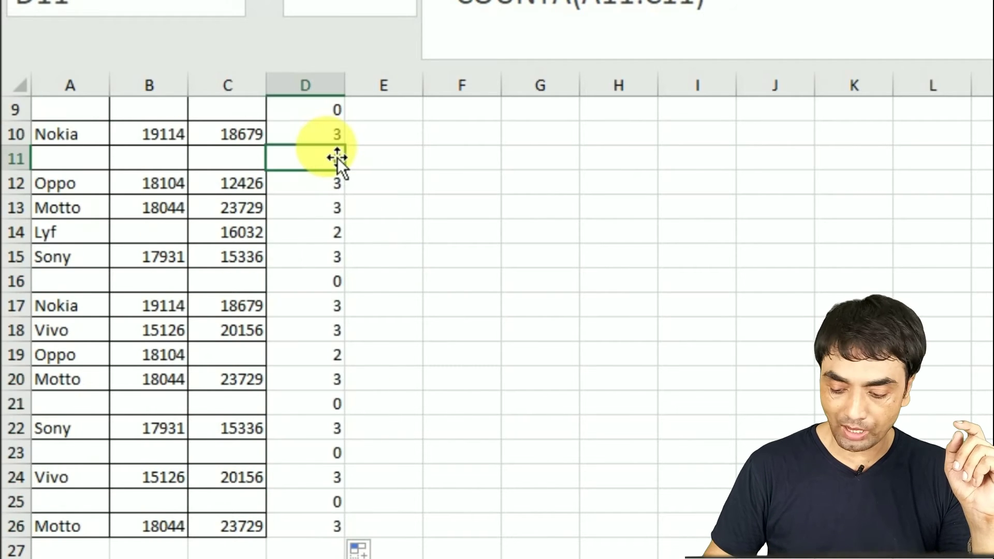
pyautogui.scroll(3, 336, 158)
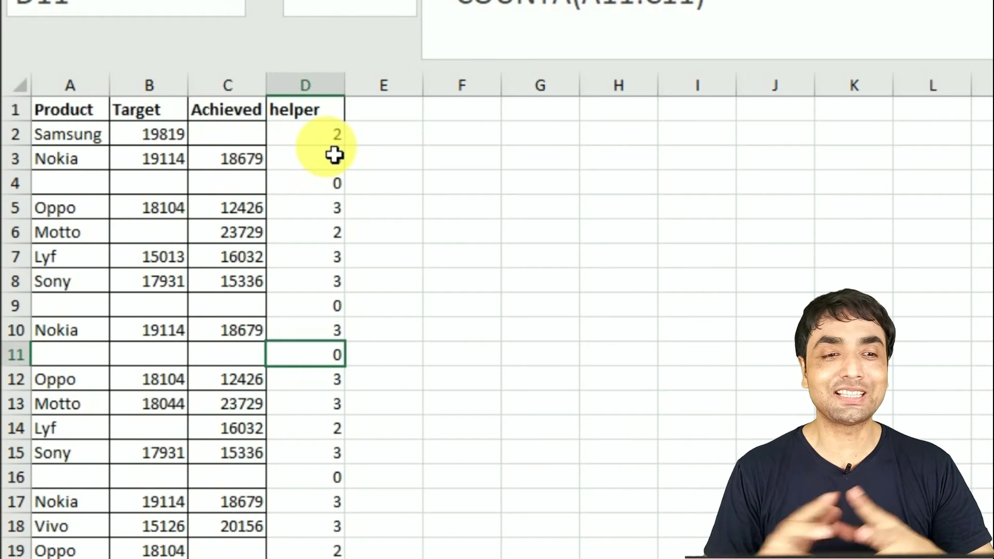
pyautogui.moveTo(67, 110); pyautogui.dragTo(345, 112)
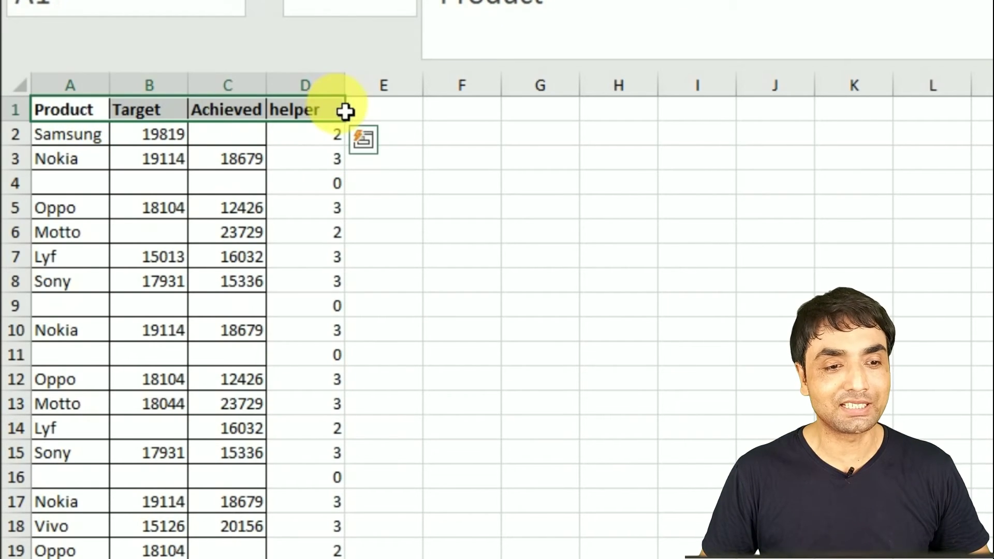
# Filter the helper column to 0 and delete the visible blank rows
pyautogui.hotkey('ctrl', 'shift', 'l')
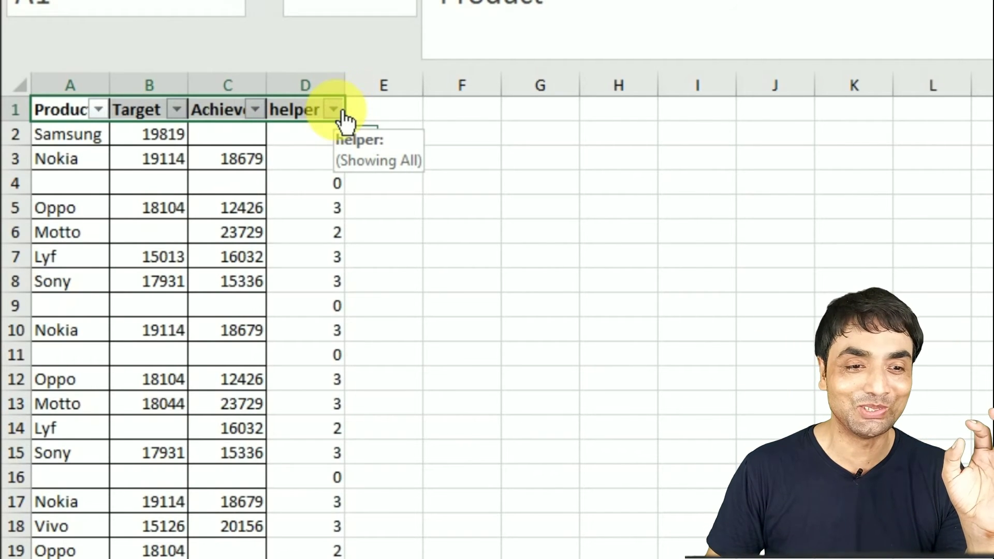
pyautogui.click(334, 110)
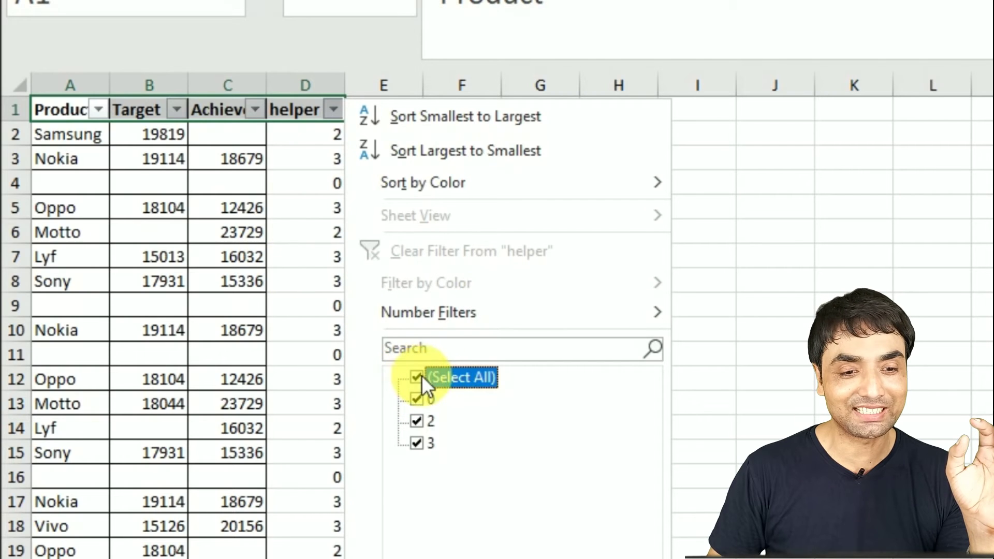
pyautogui.click(418, 399)
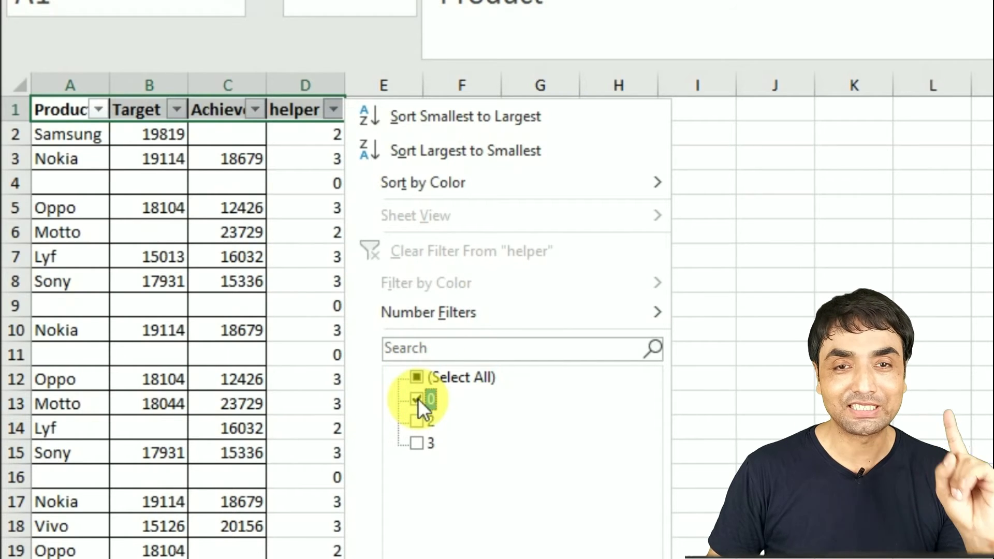
pyautogui.click(450, 461)
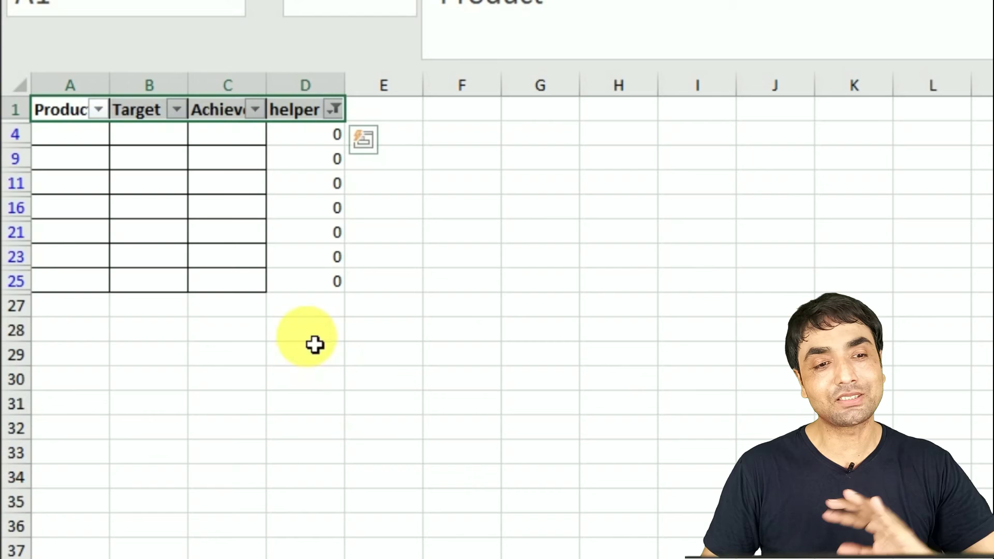
pyautogui.moveTo(16, 136); pyautogui.dragTo(62, 278)
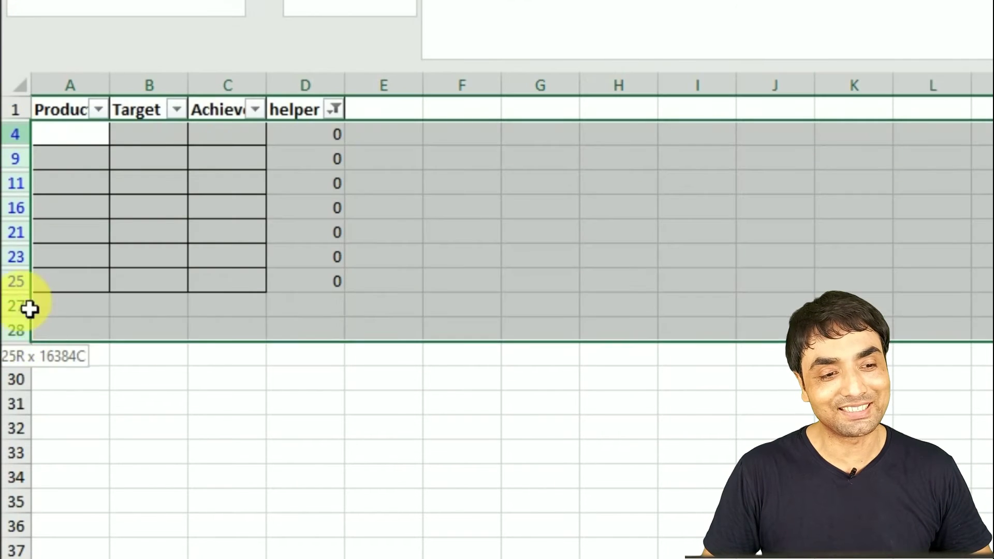
pyautogui.hotkey('ctrl', '-')
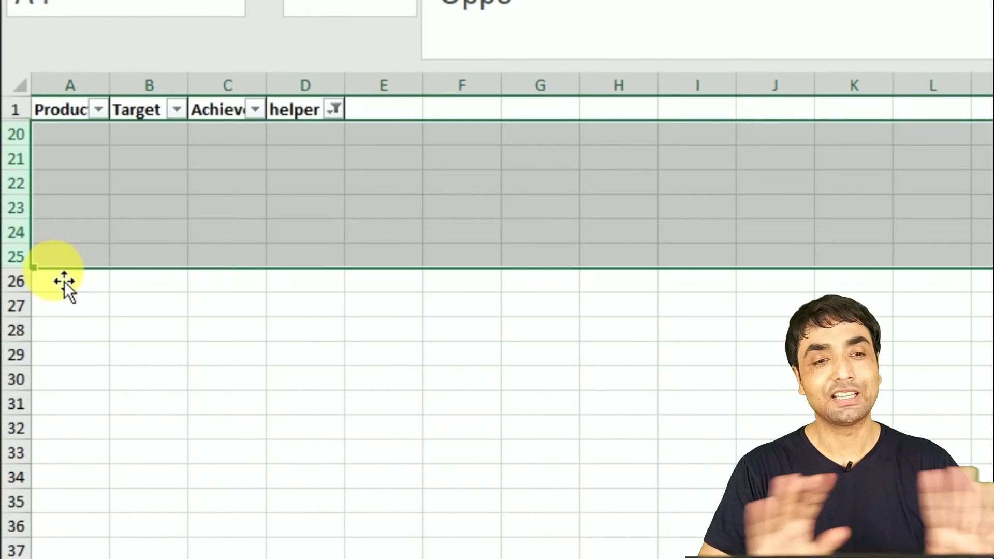
# Clear the helper filter so all remaining rows show, then select the helper column
pyautogui.click(334, 109)
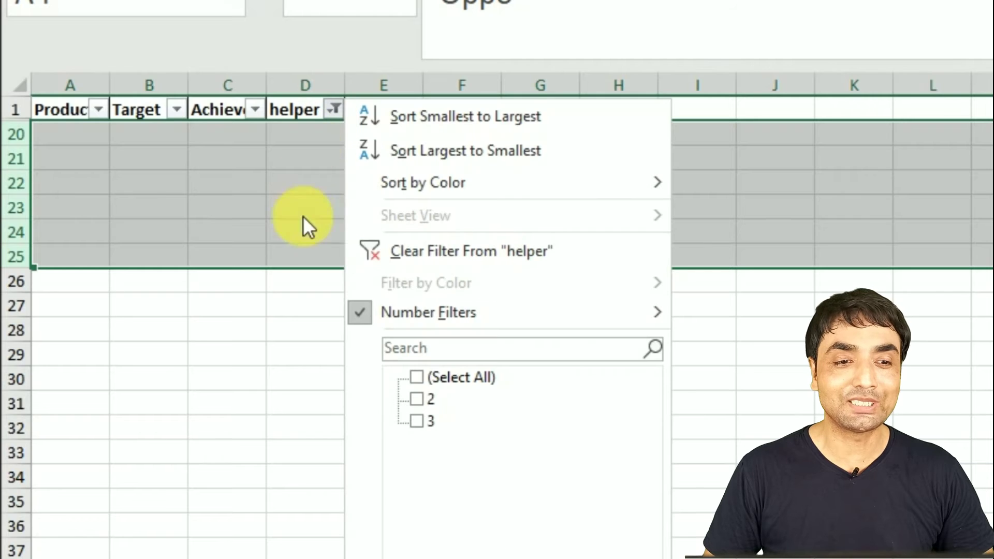
pyautogui.click(424, 252)
pyautogui.click(173, 235)
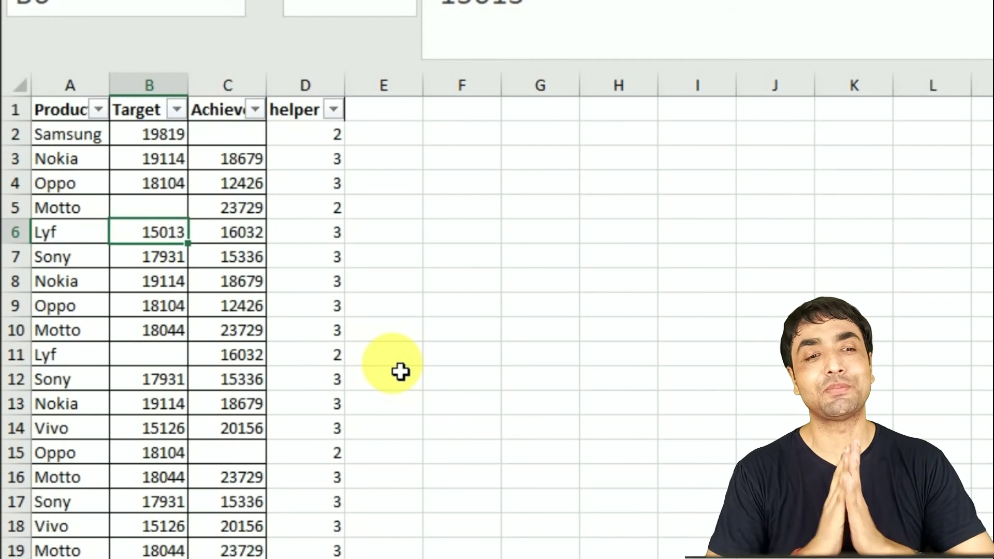
pyautogui.click(305, 85)
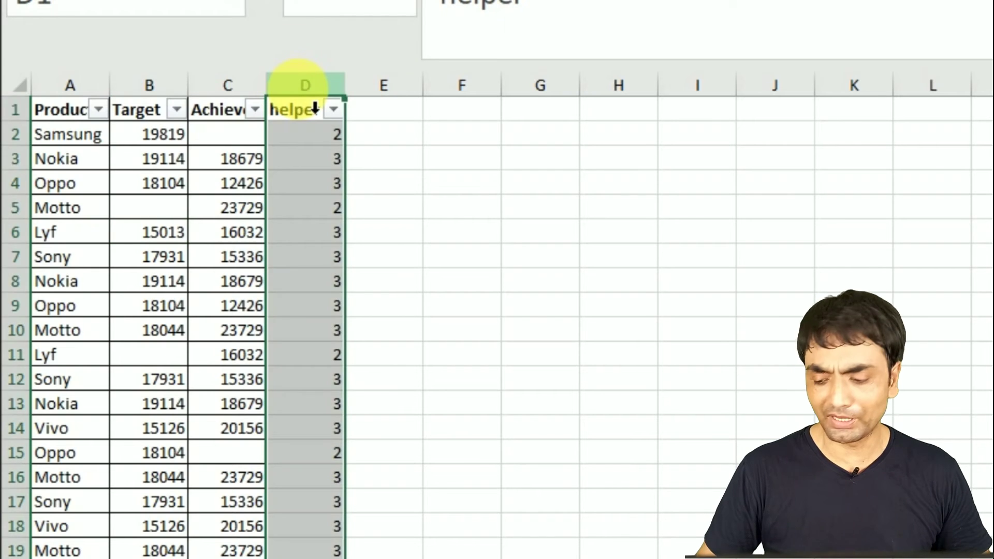
# Clear the contents of helper column D
pyautogui.press('Delete')
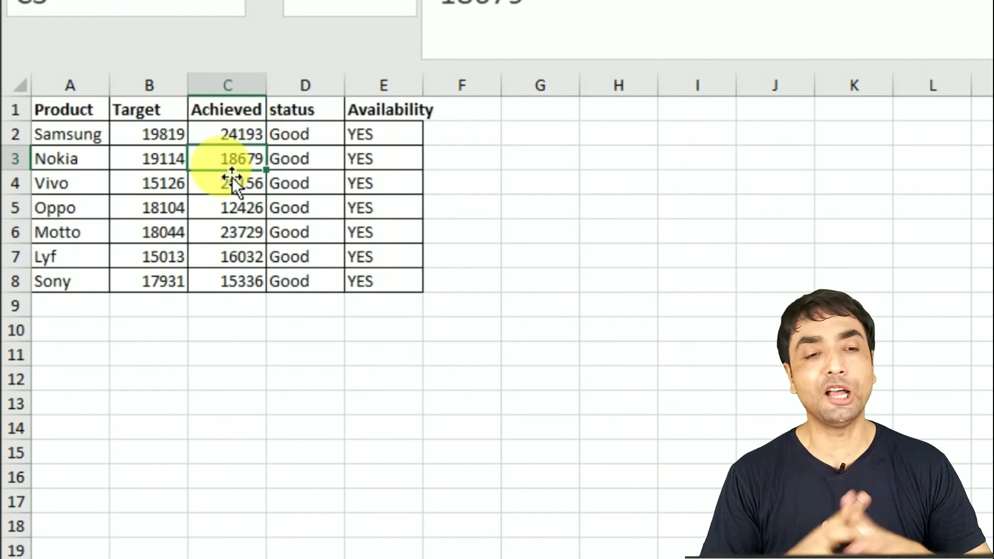
# Move the Availability column between Target and Achieved, then shift the Achieved values D1:D8 into column C
pyautogui.click(399, 86)
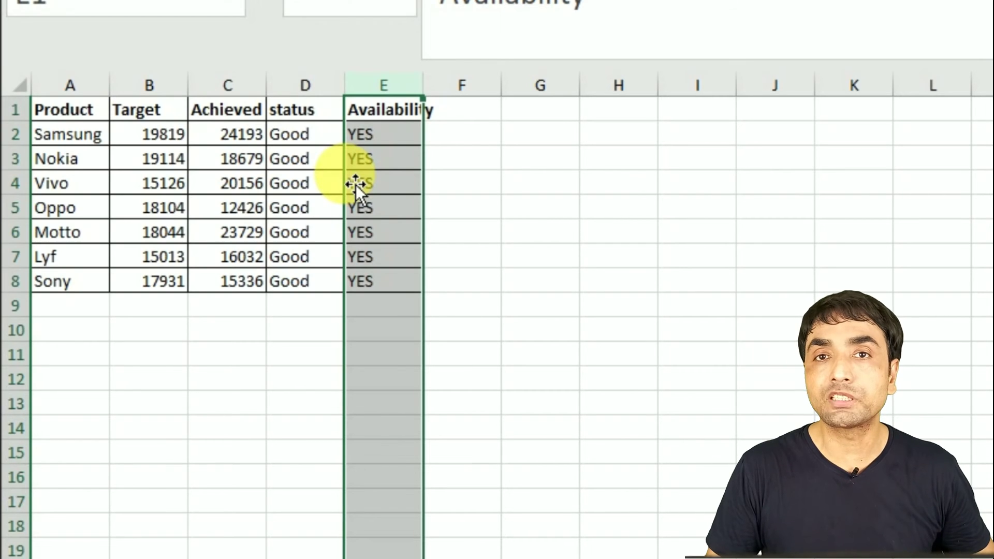
pyautogui.moveTo(344, 173)
pyautogui.mouseDown()
pyautogui.moveTo(136, 163)
pyautogui.moveTo(225, 161)
pyautogui.moveTo(148, 165)
pyautogui.moveTo(199, 182)
pyautogui.mouseUp()
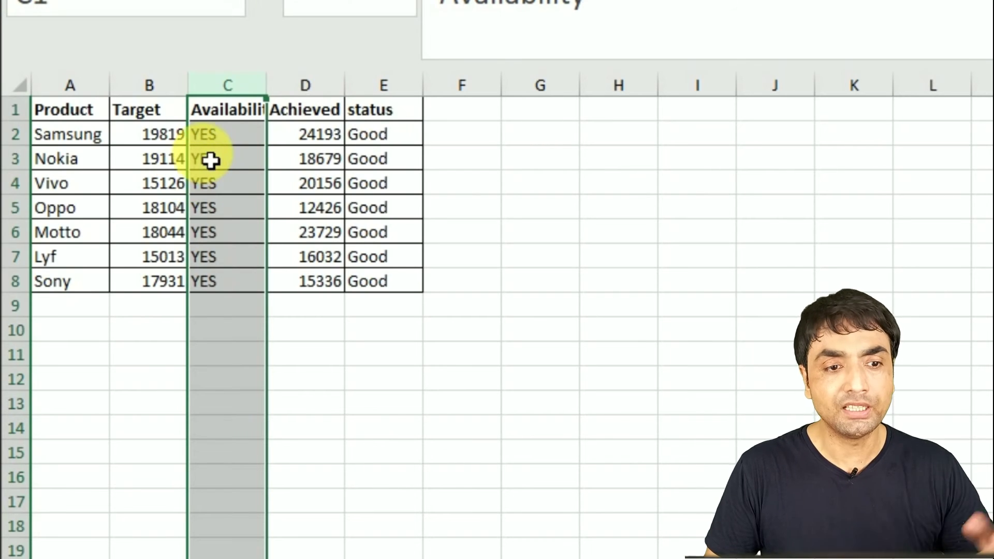
pyautogui.click(78, 114)
pyautogui.click(540, 427)
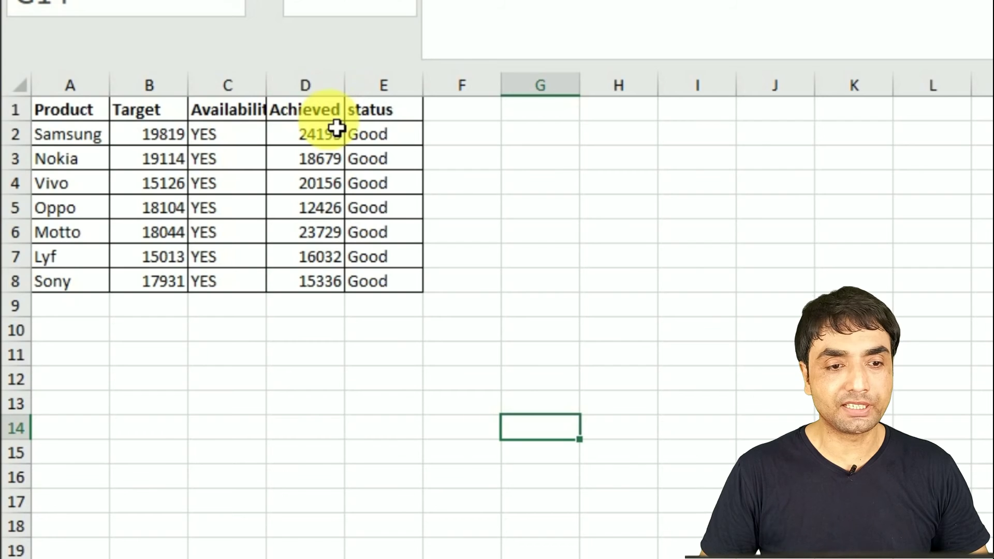
pyautogui.moveTo(311, 109); pyautogui.dragTo(324, 290)
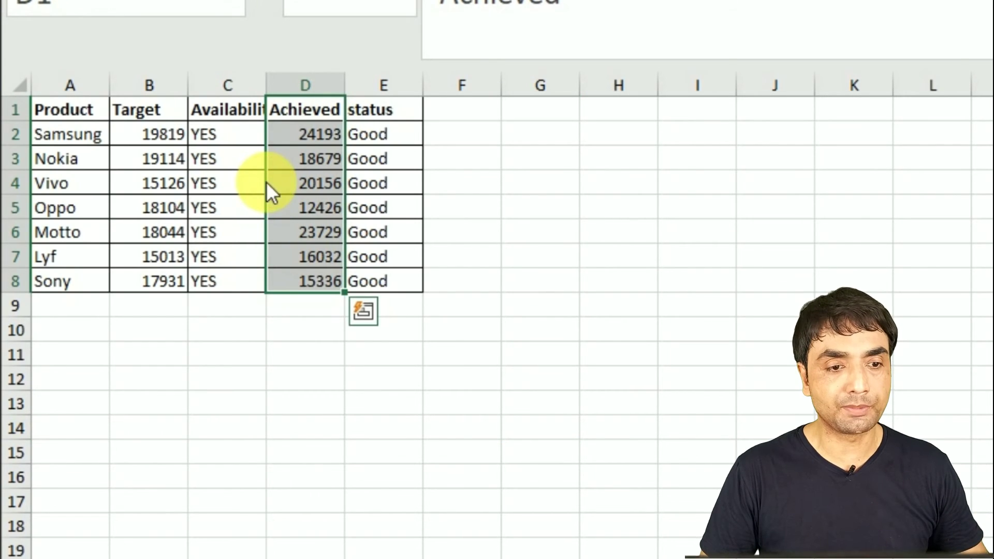
pyautogui.moveTo(267, 182); pyautogui.dragTo(192, 153)
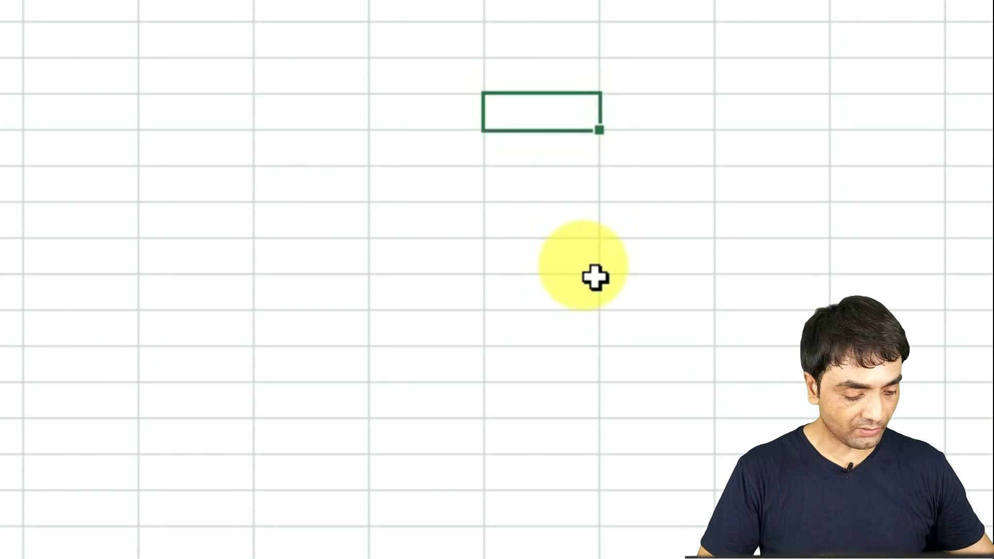
# Add a comment to the selected cell with Shift+F2, then reopen it and delete it
pyautogui.hotkey('shift', 'F2')
pyautogui.write('dfgd')
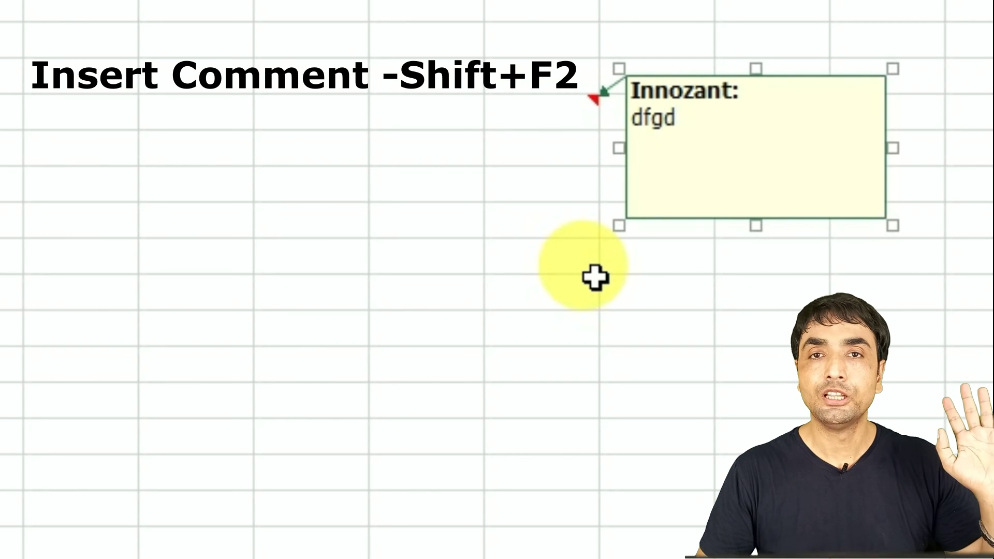
pyautogui.click(993, 223)
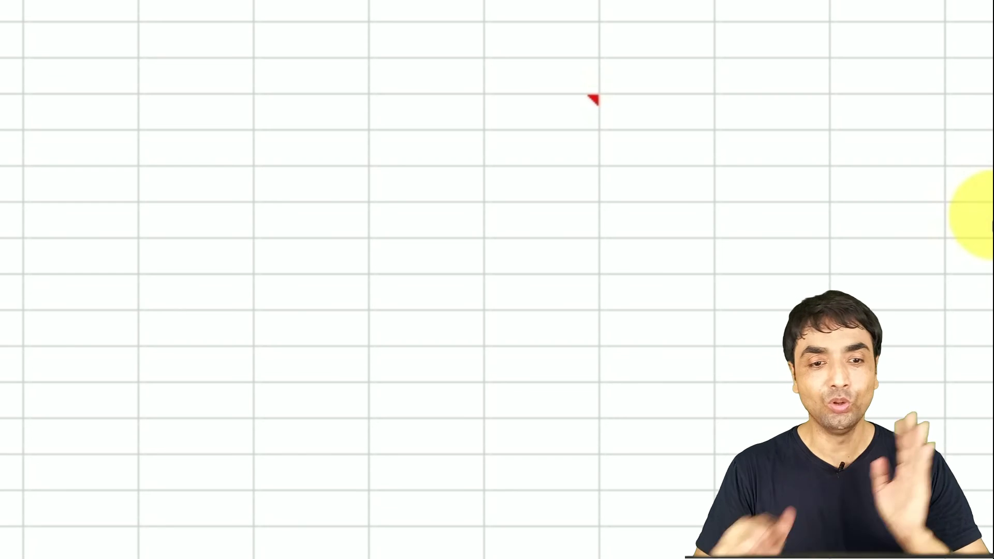
pyautogui.click(595, 100)
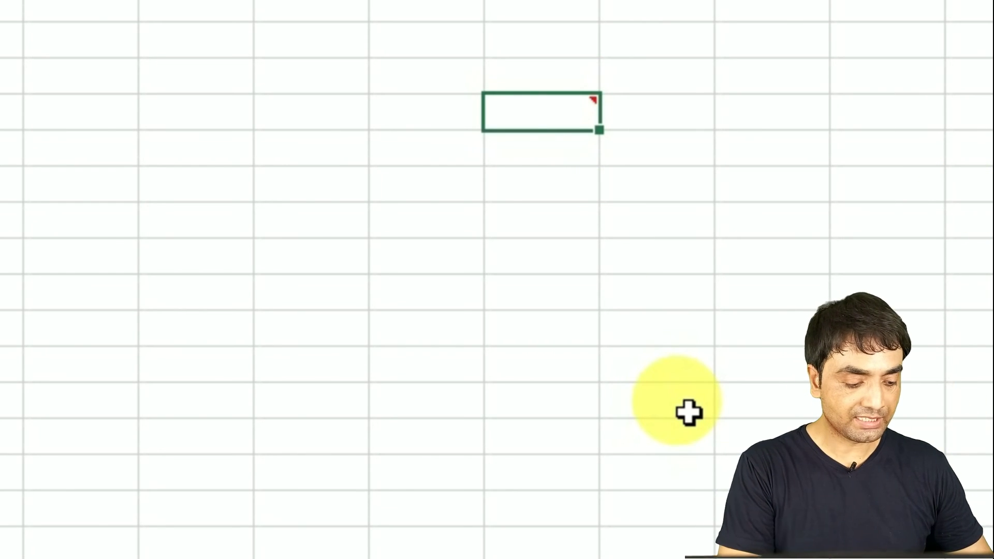
pyautogui.hotkey('shift', 'F2')
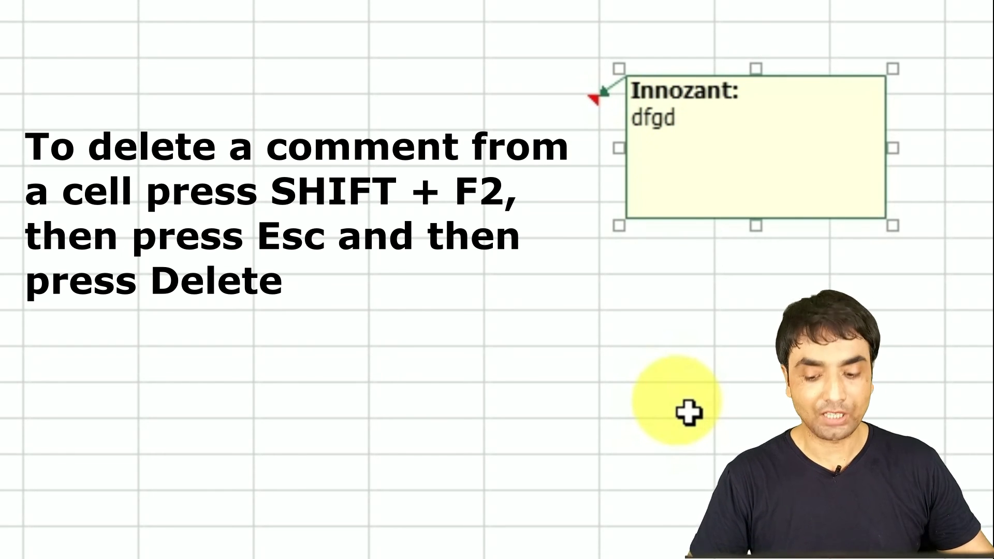
pyautogui.press('Delete')
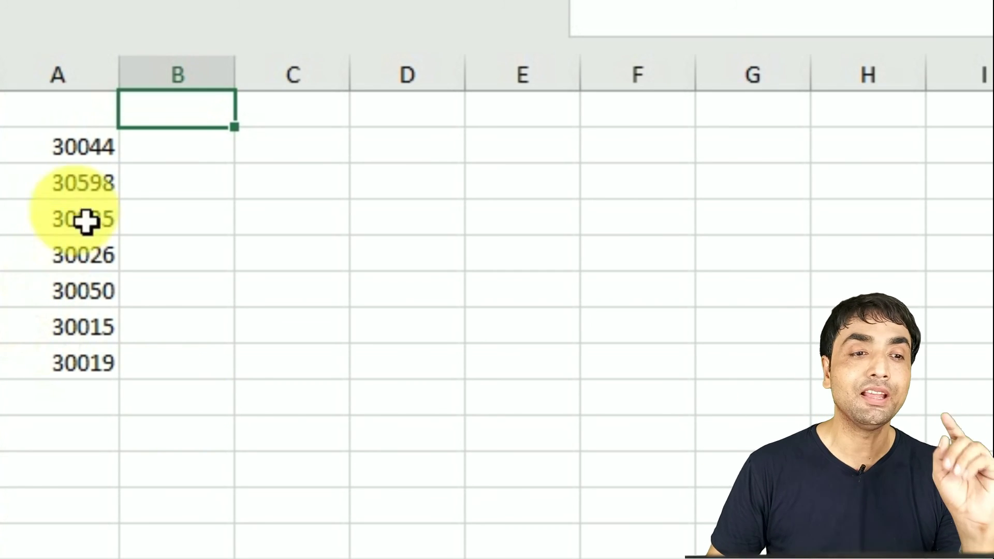
# Format A3:A9 as dates like 3-Apr-82 with Ctrl+Shift+3, then back to General with Ctrl+Shift+~
pyautogui.moveTo(92, 158); pyautogui.dragTo(99, 364)
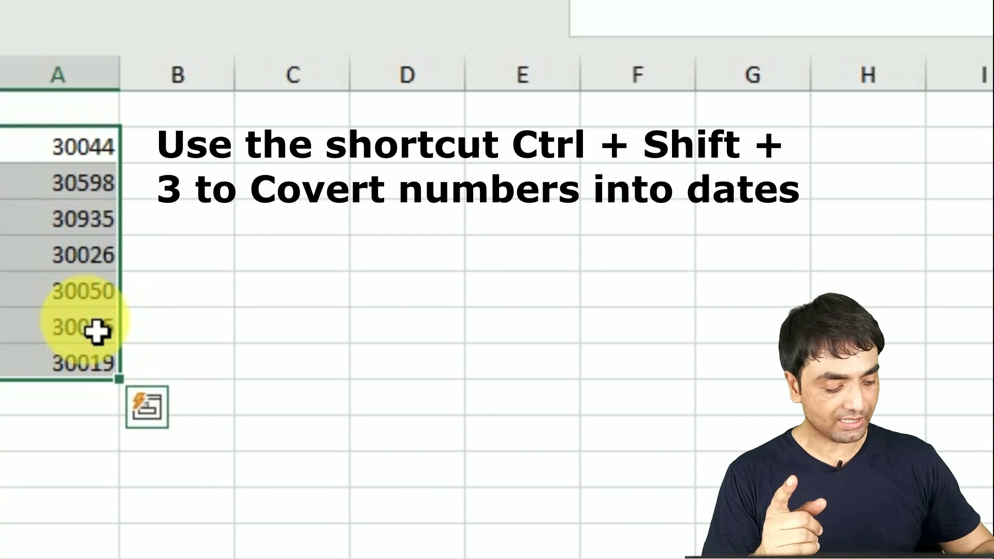
pyautogui.hotkey('ctrl', 'shift', '3')
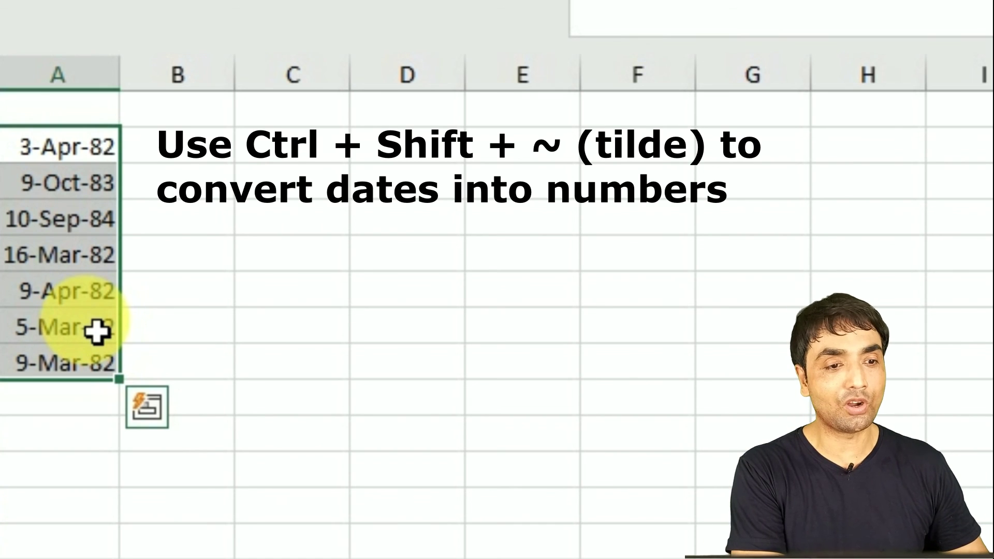
pyautogui.hotkey('ctrl', 'shift', '~')
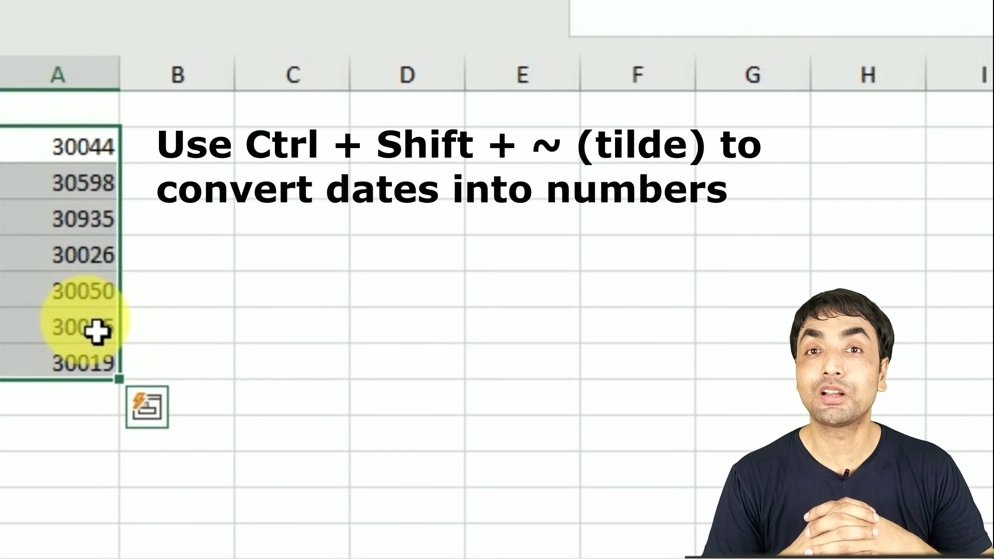